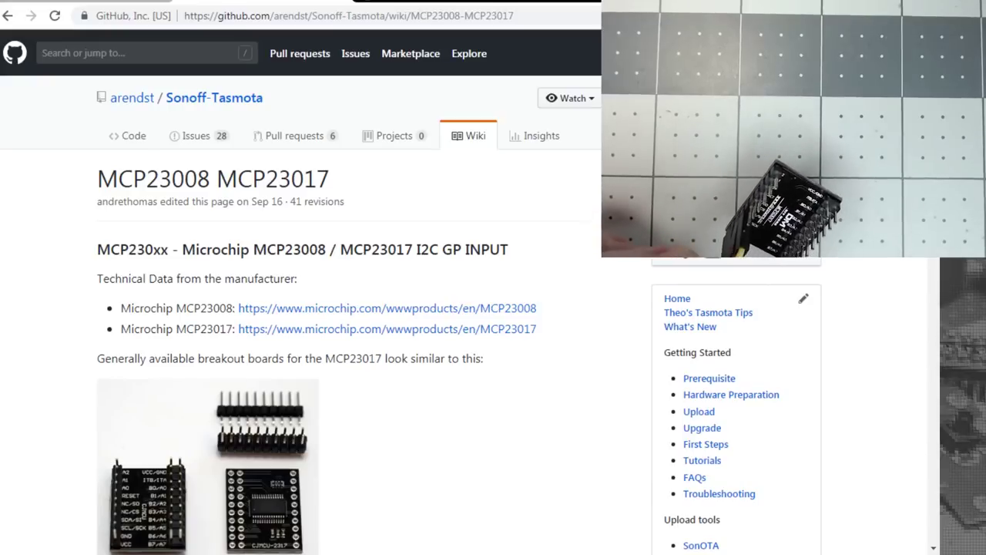
Step: Move past the I2C address table to the USE_MCP230xx #define lines and sensor29 reset commands
scroll(430, 431, "down", 15)
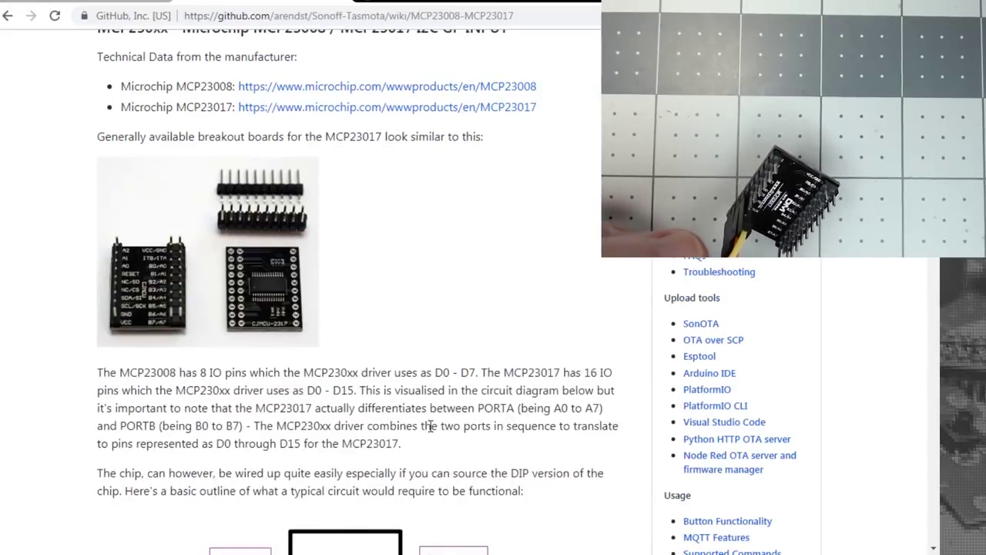
scroll(429, 431, "up", 1)
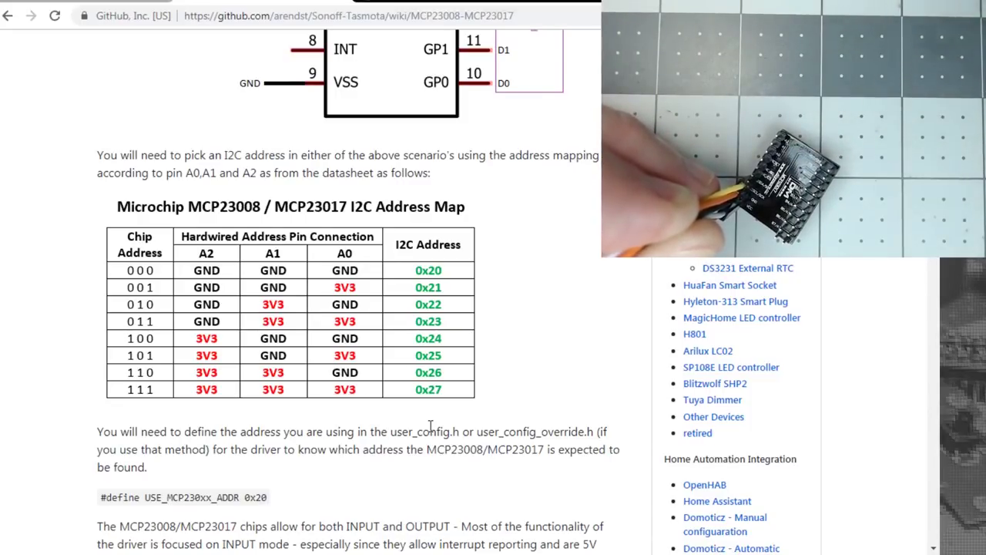
left_click_drag(435, 412, 190, 269)
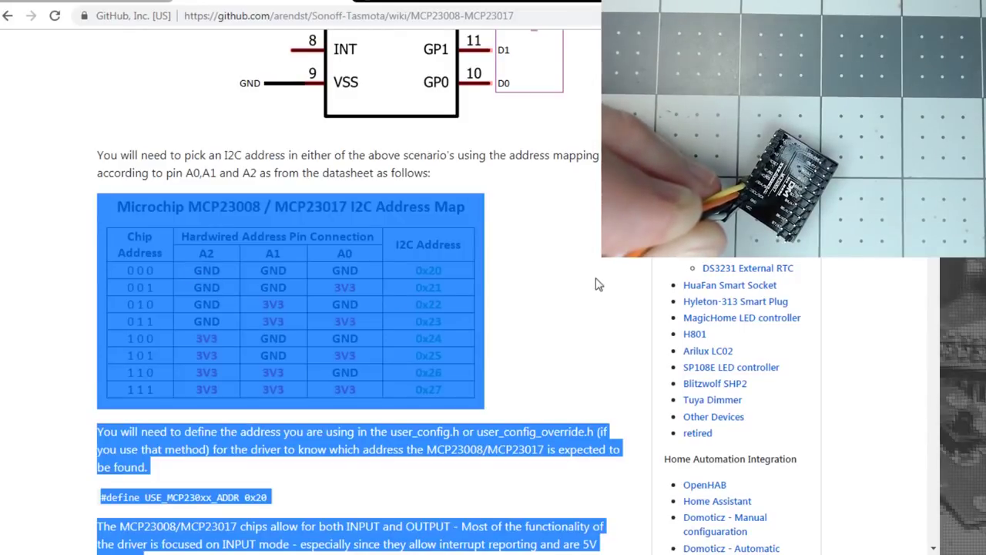
left_click(478, 354)
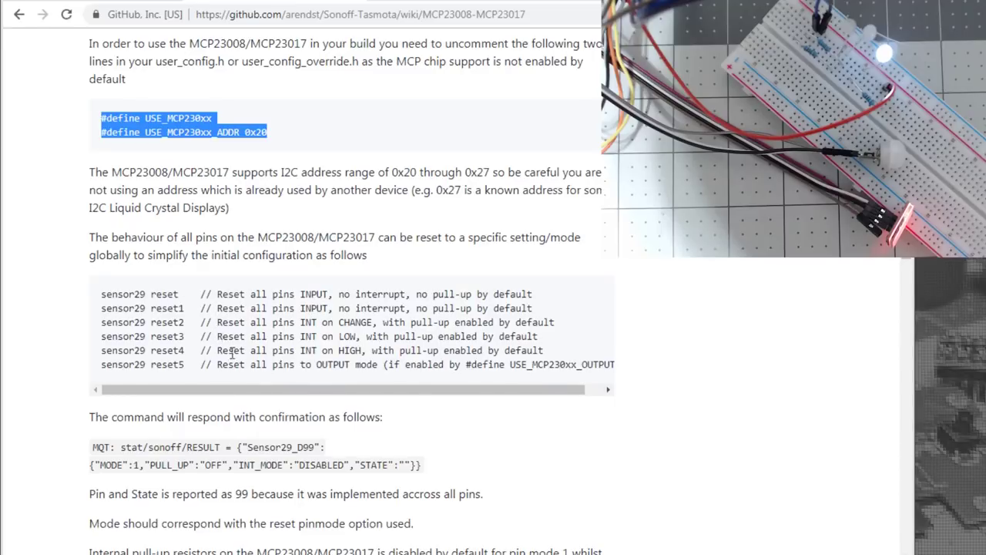
Step: Highlight the pin, pinmode and pullup words in the sensor29 syntax line
scroll(212, 431, "down", 5)
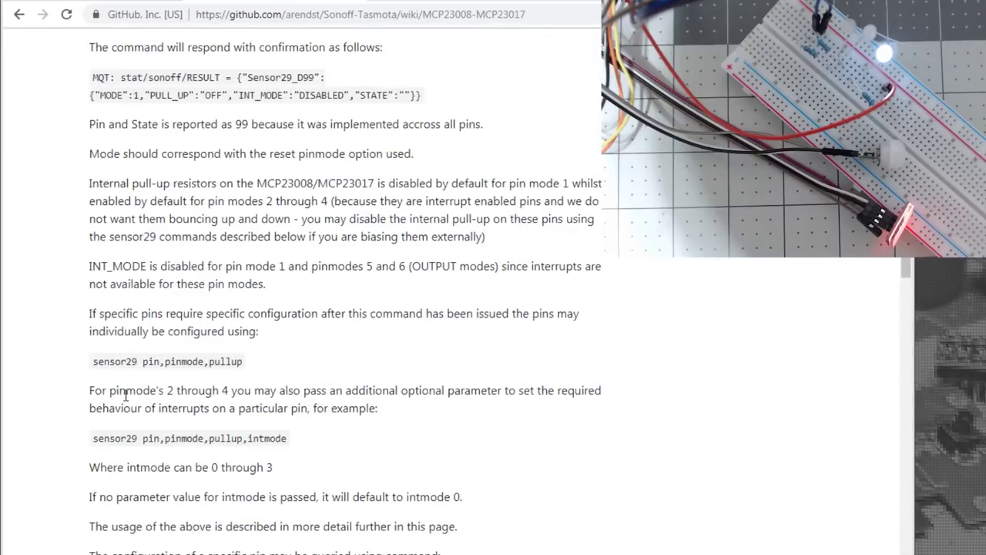
scroll(127, 385, "down", 1)
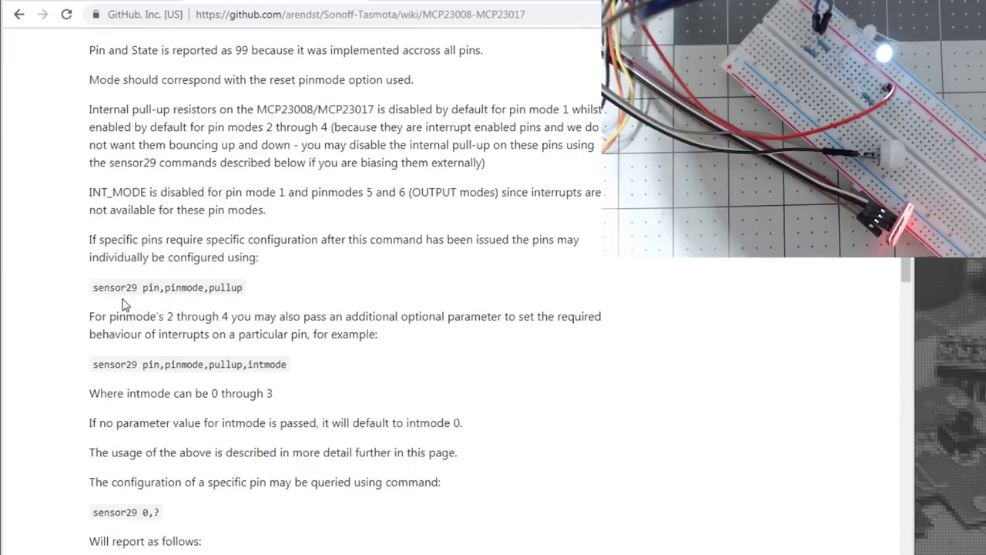
double_click(149, 287)
double_click(183, 286)
double_click(225, 287)
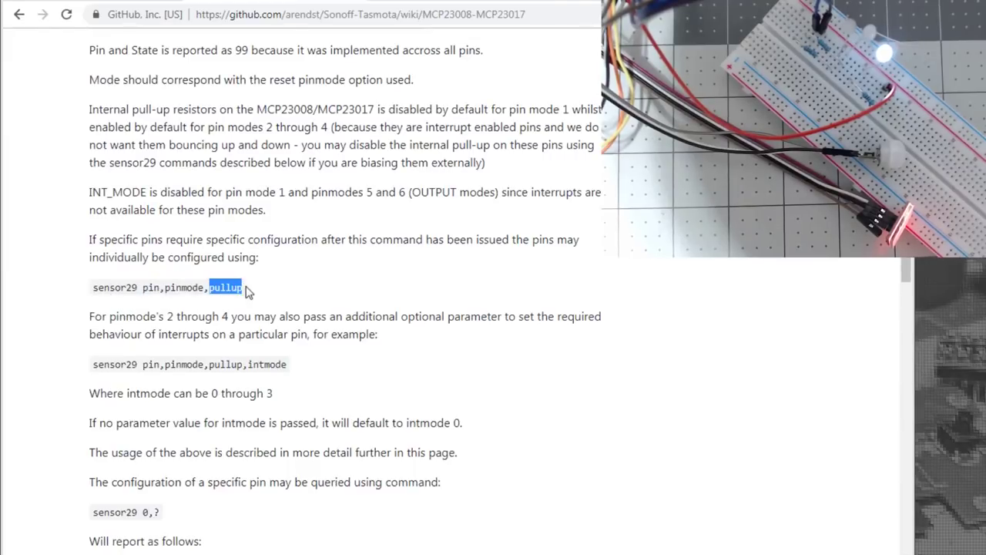
Step: Highlight the CHANGE-to-LOW and CHANGE-to-HIGH interrupt modes and the weak internal pull-up description
scroll(293, 387, "down", 6)
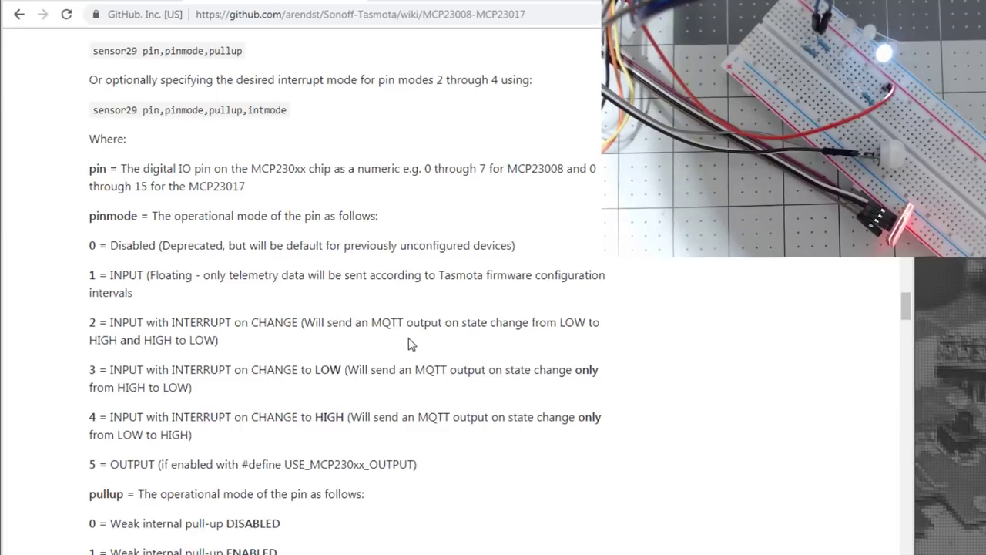
scroll(409, 343, "down", 1)
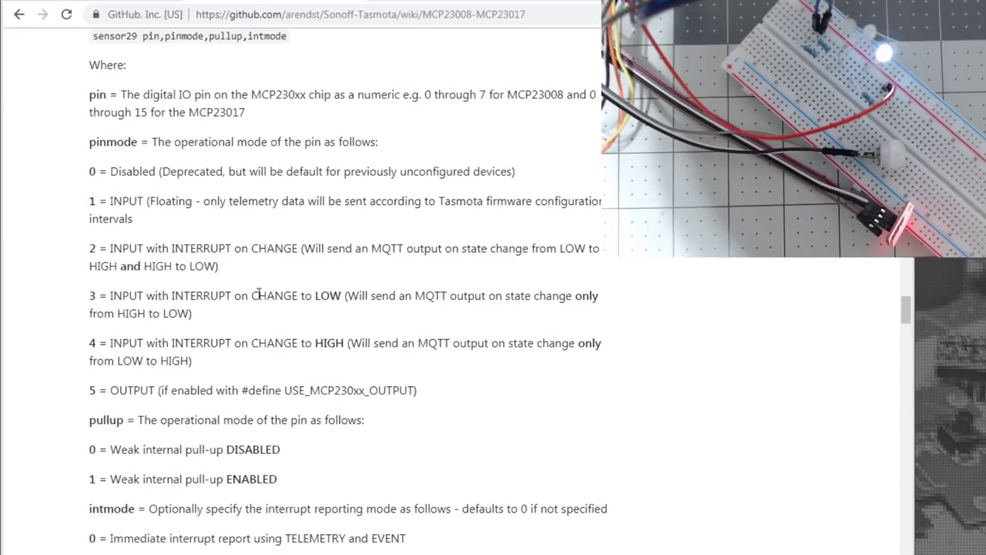
left_click_drag(242, 296, 347, 297)
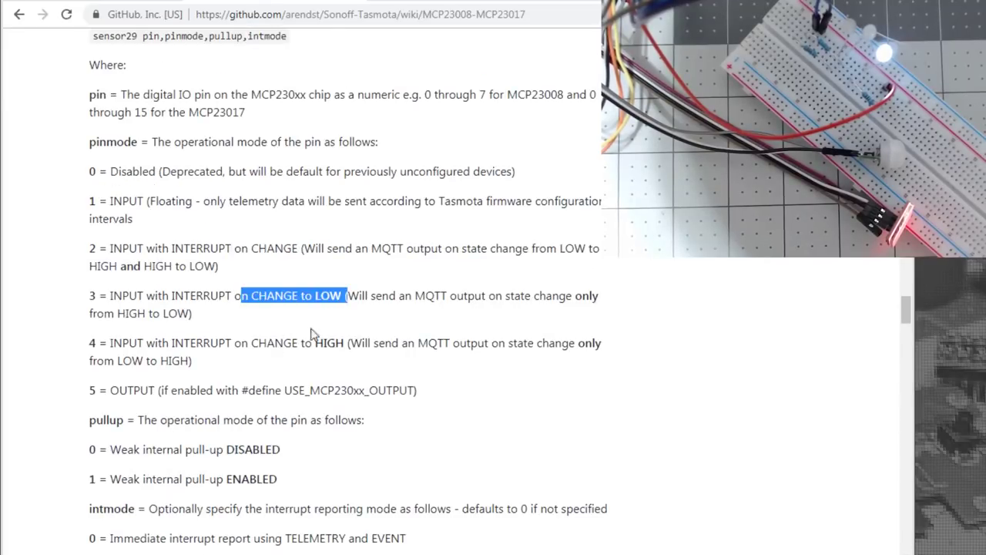
left_click_drag(251, 343, 363, 344)
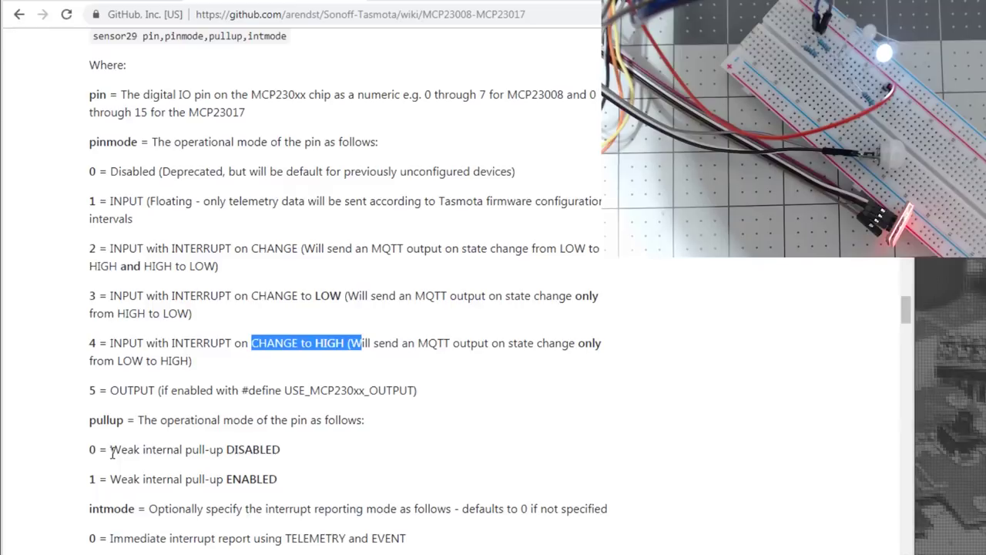
left_click_drag(110, 451, 181, 452)
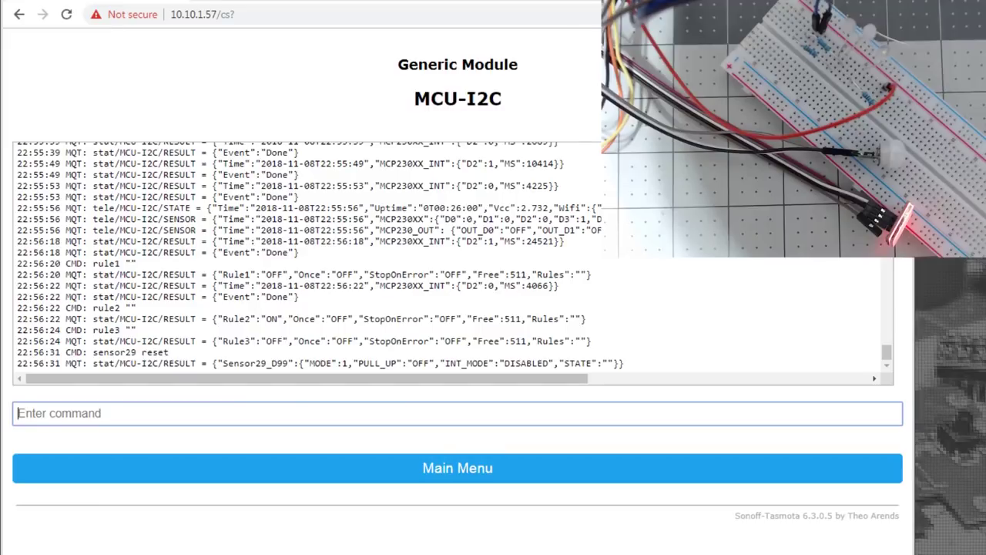
Step: Run sensor29 0,5,0 in the console to make pin 0 an output with pull-up off
left_click(336, 417)
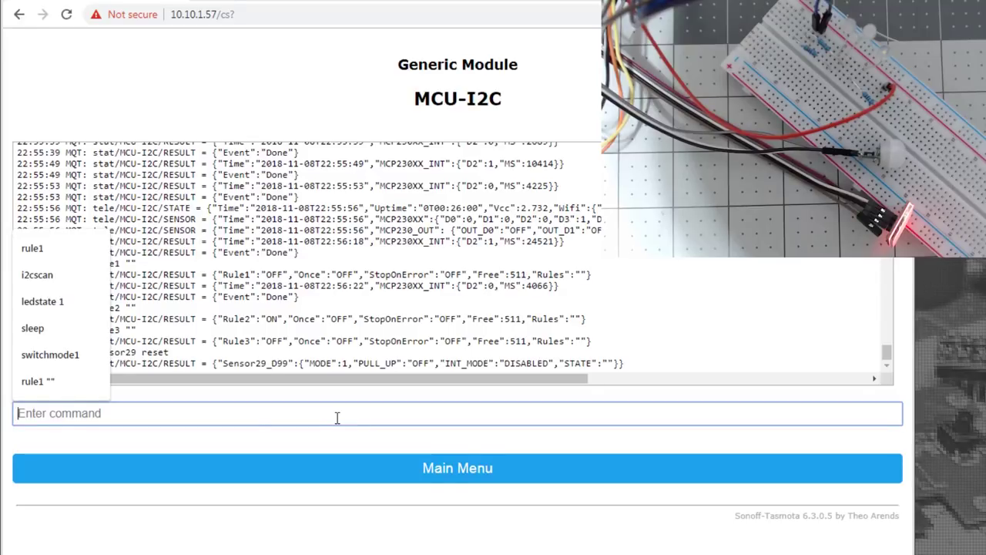
type("sens")
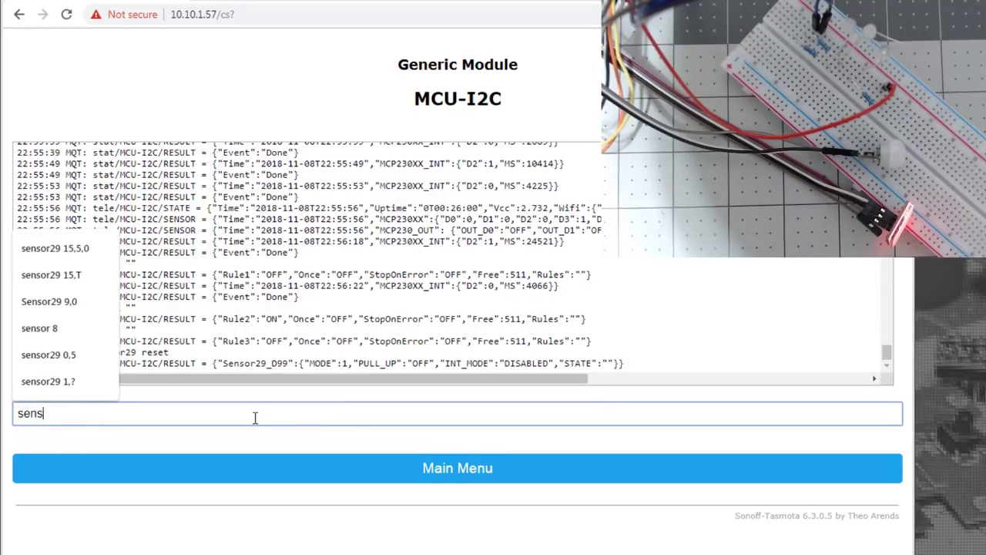
type("or29 0")
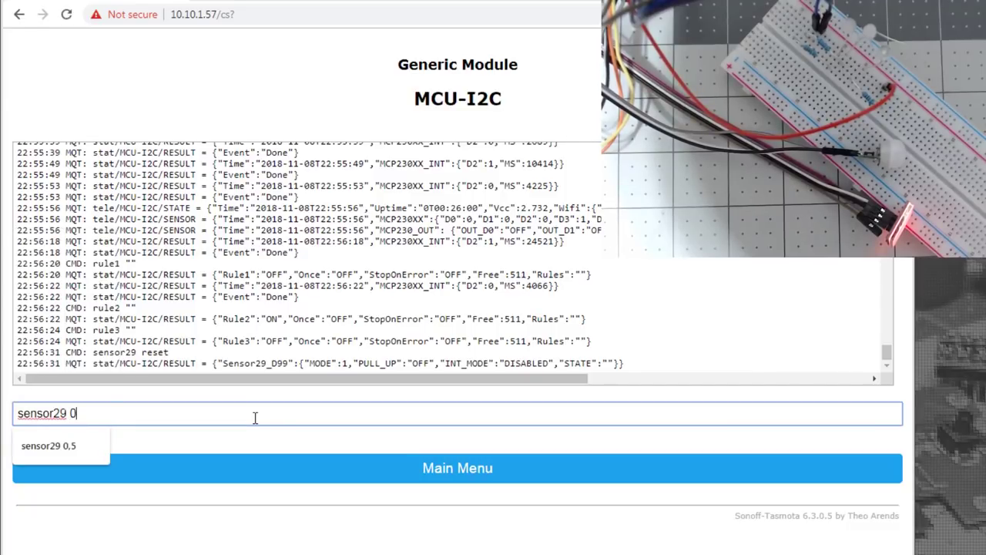
type(",5")
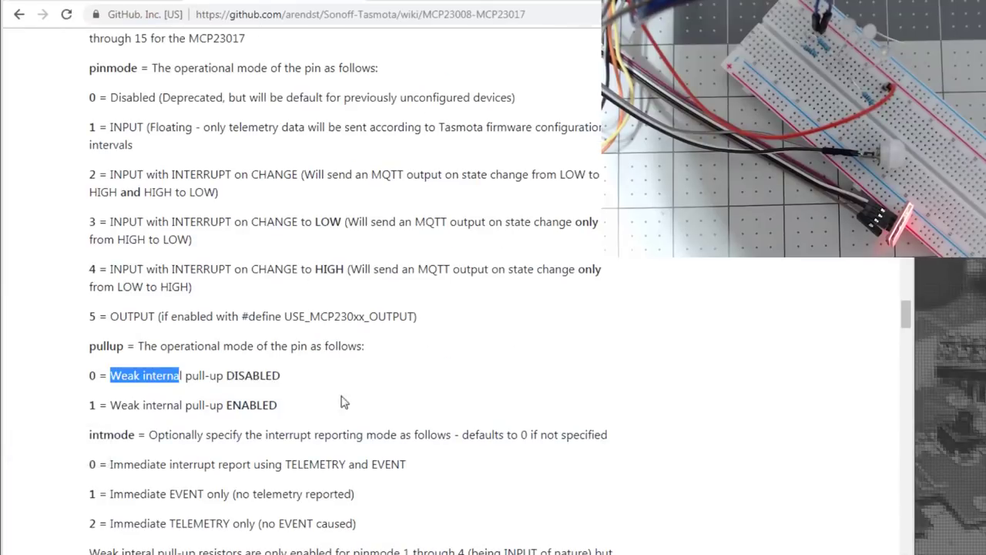
scroll(339, 416, "up", 4)
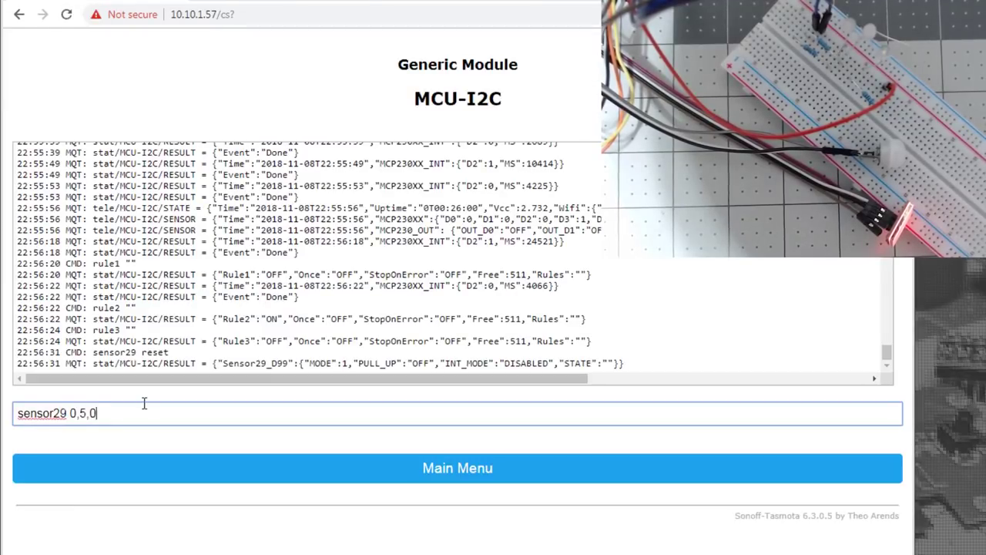
key("Return")
left_click(270, 414)
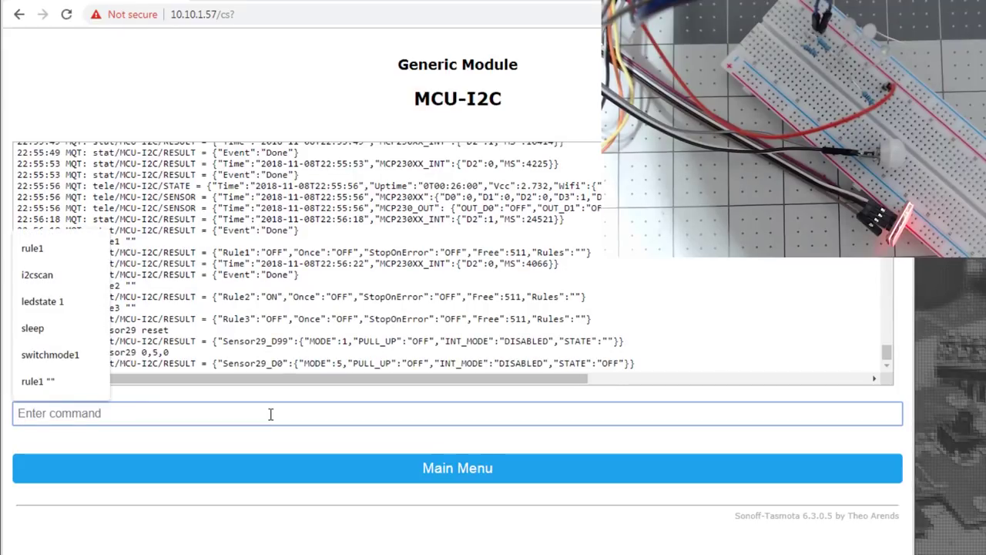
Step: Toggle output pin 0 on with sensor29 0,T, checking the wiki page midway
type("sensor 29")
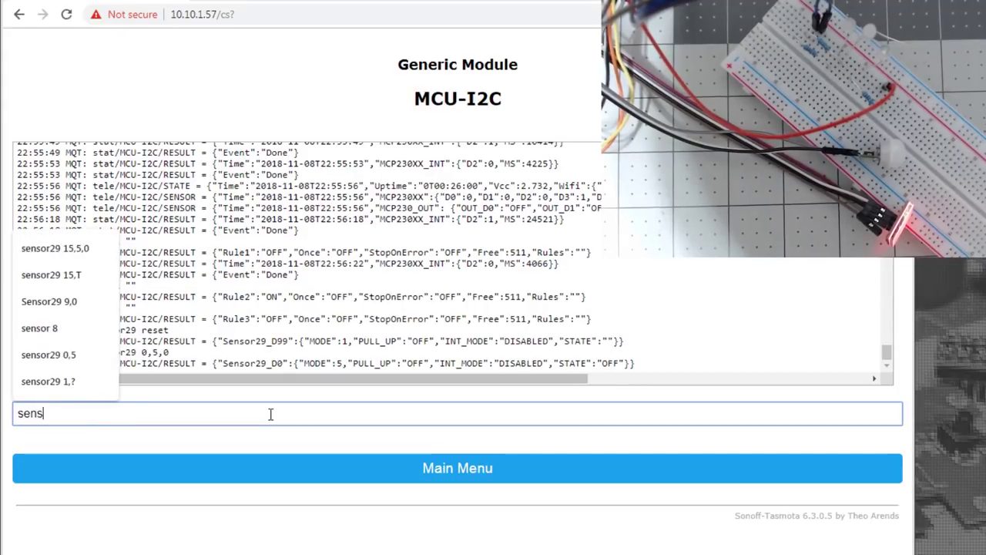
key("BackSpace")
key("BackSpace")
key("BackSpace")
type("29 0")
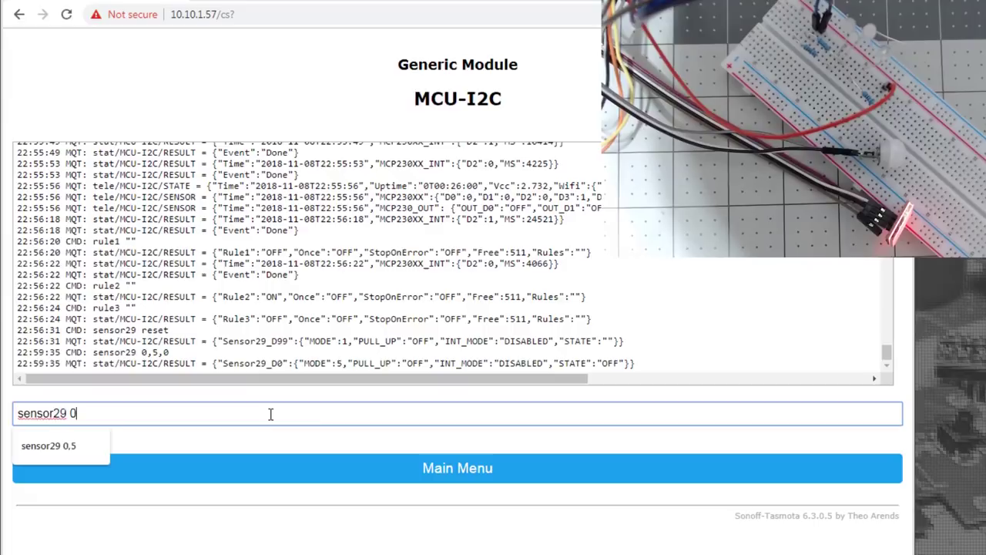
type(",T")
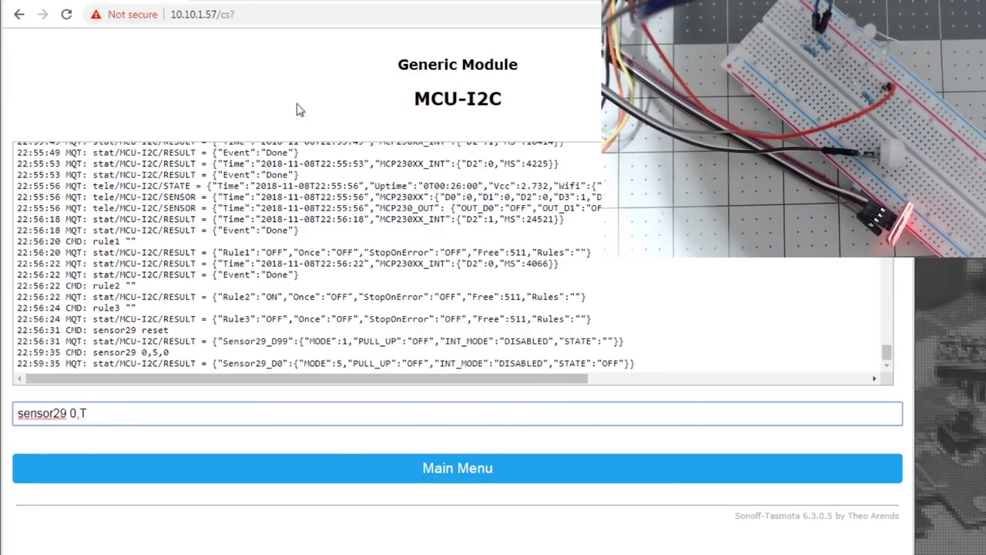
left_click(275, 2)
scroll(252, 397, "down", 4)
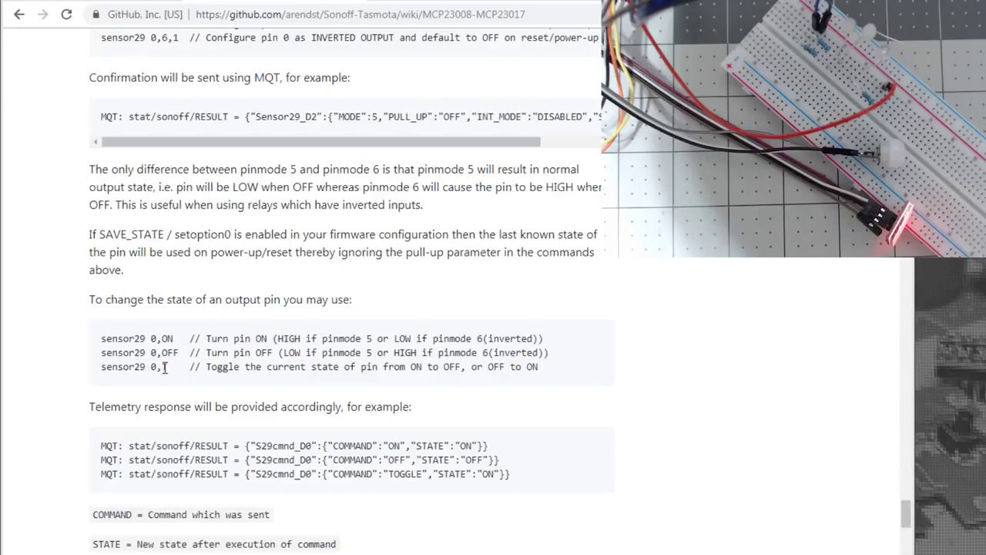
key("alt+Tab")
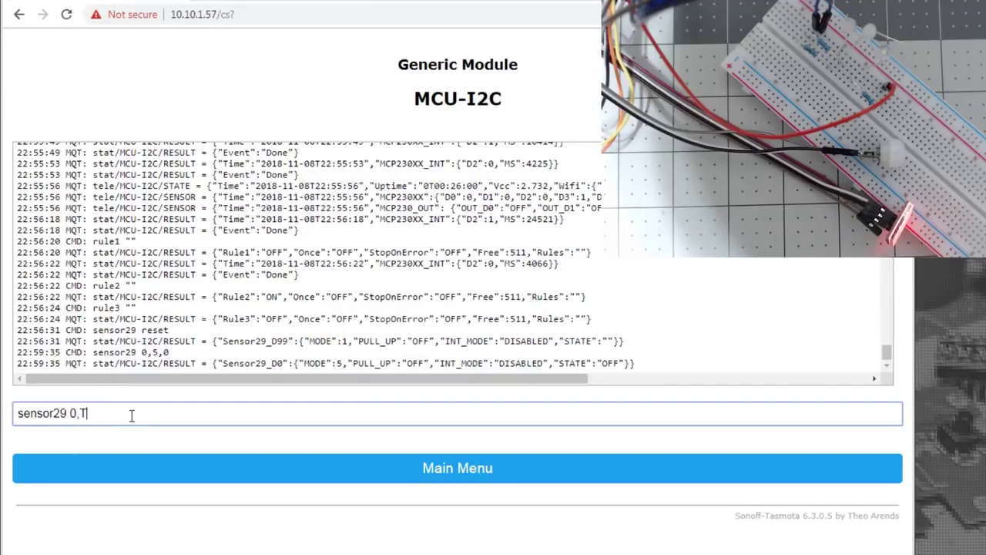
key("Return")
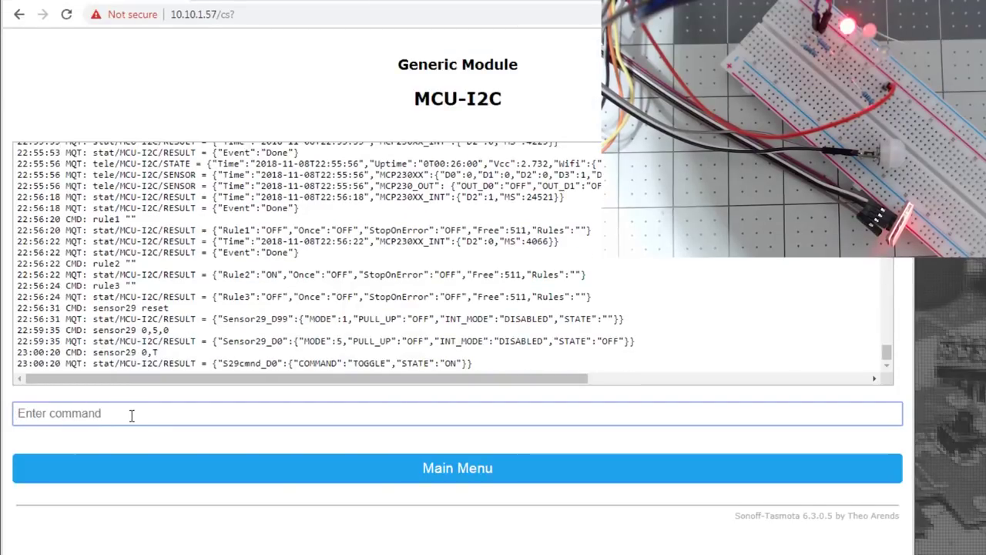
Step: Make pins 1 and 8 outputs (sensor29 1,5,0 and 8,5,0) and toggle each on
type("sen")
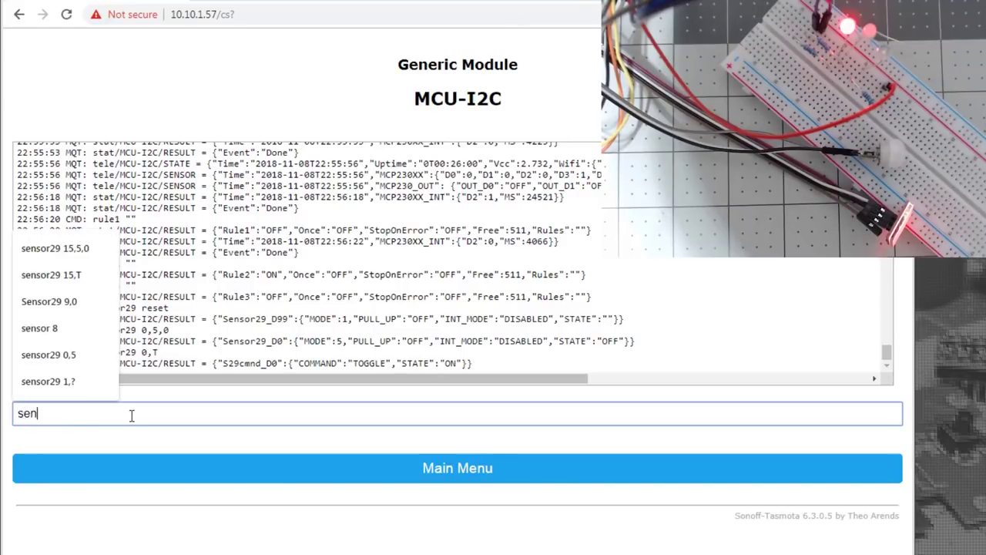
type("sor29 ")
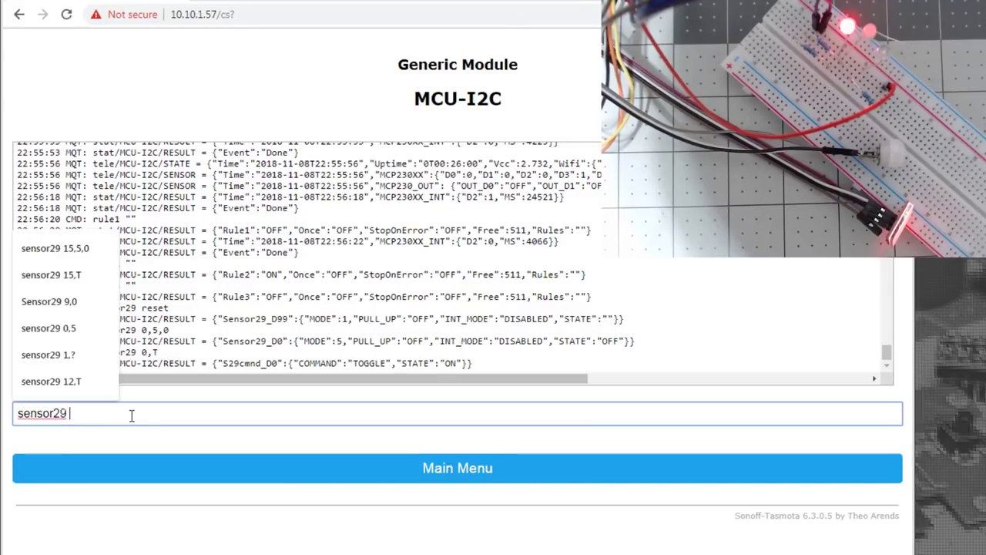
type("1")
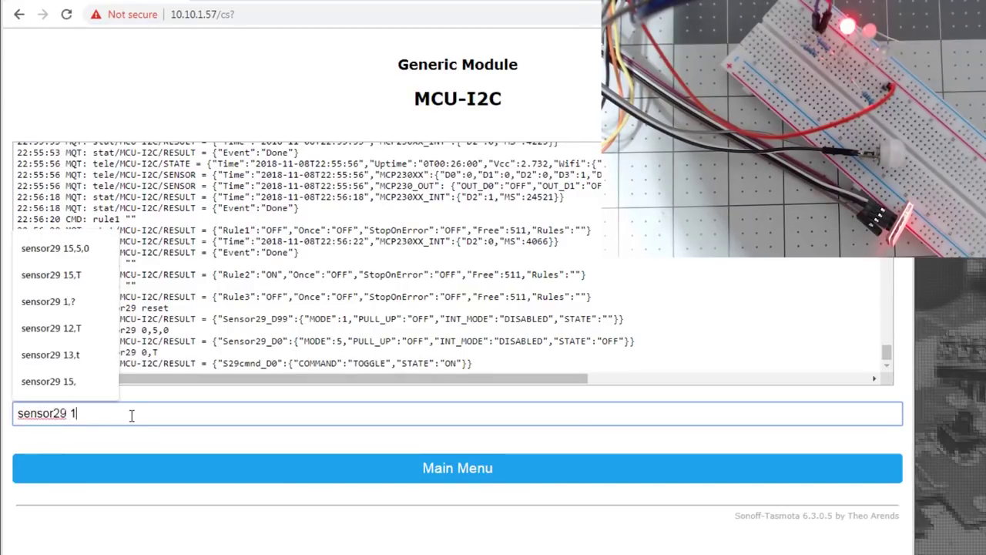
type(",5,0")
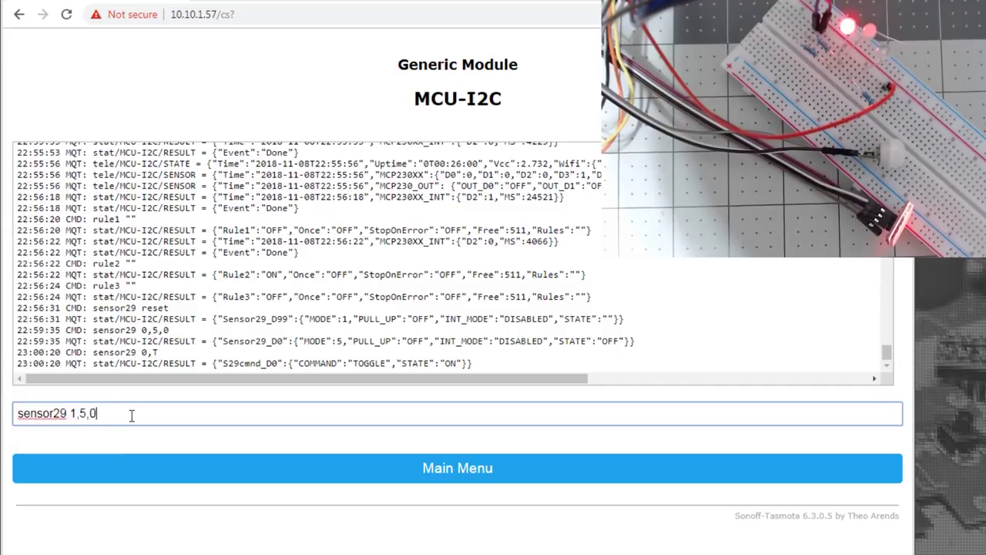
key("Return")
type("se")
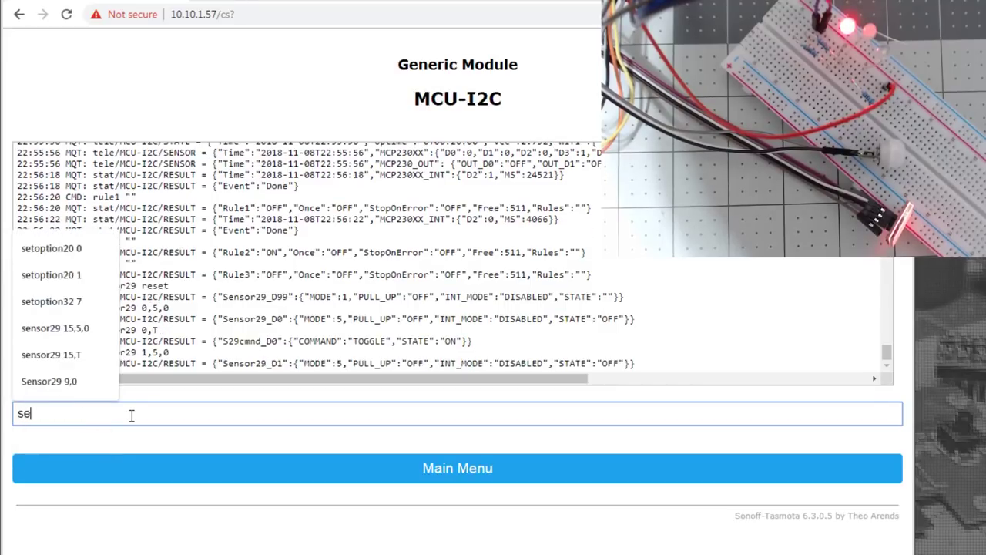
type("nsor29 1,T")
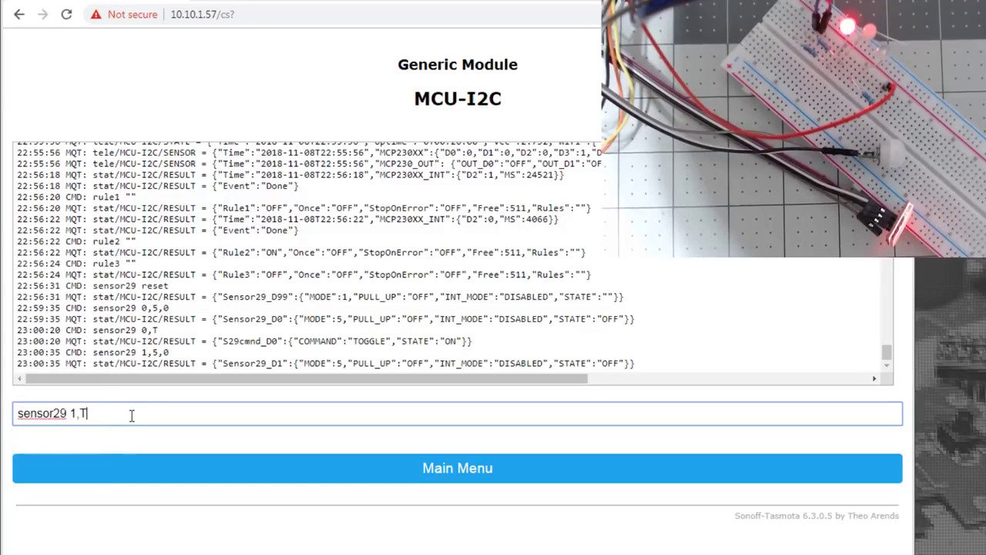
key("Return")
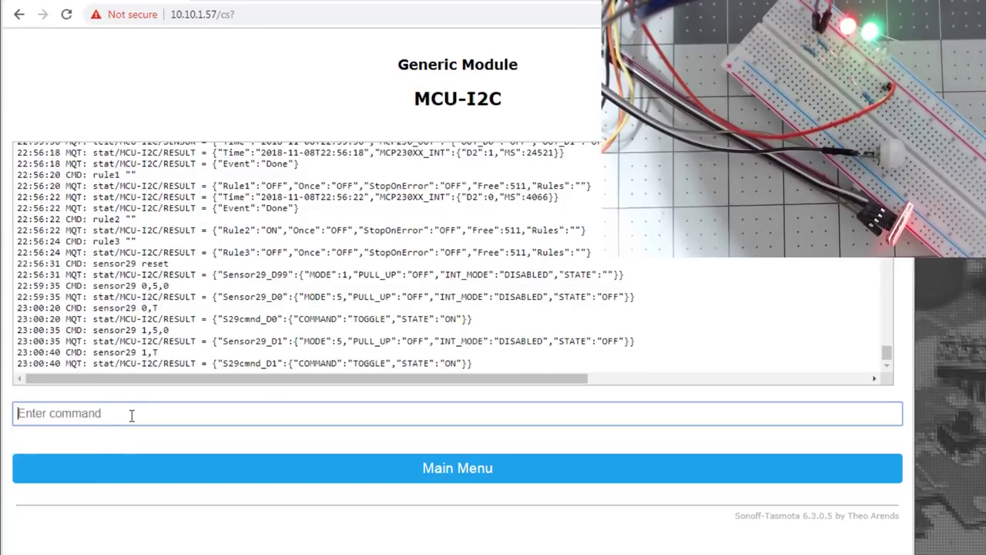
type("s")
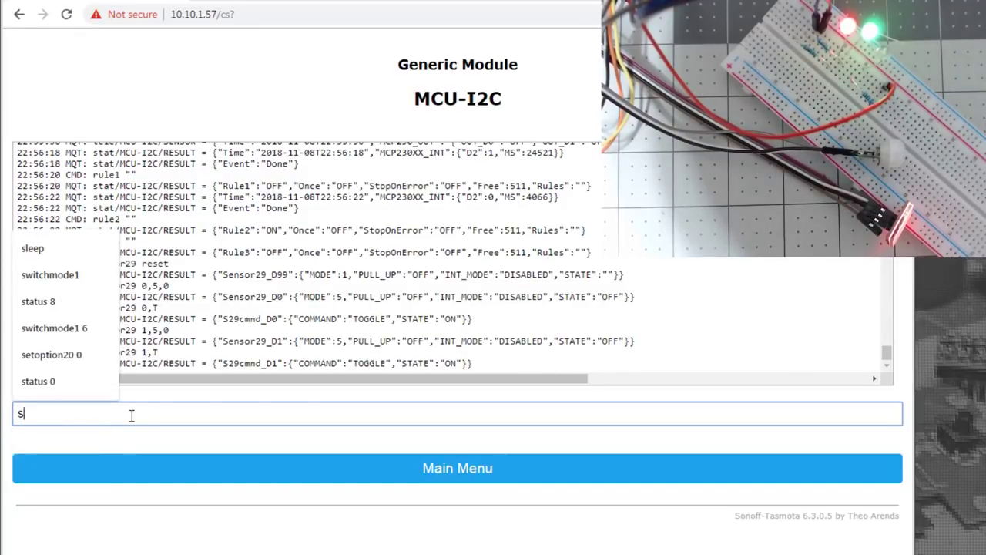
type("en")
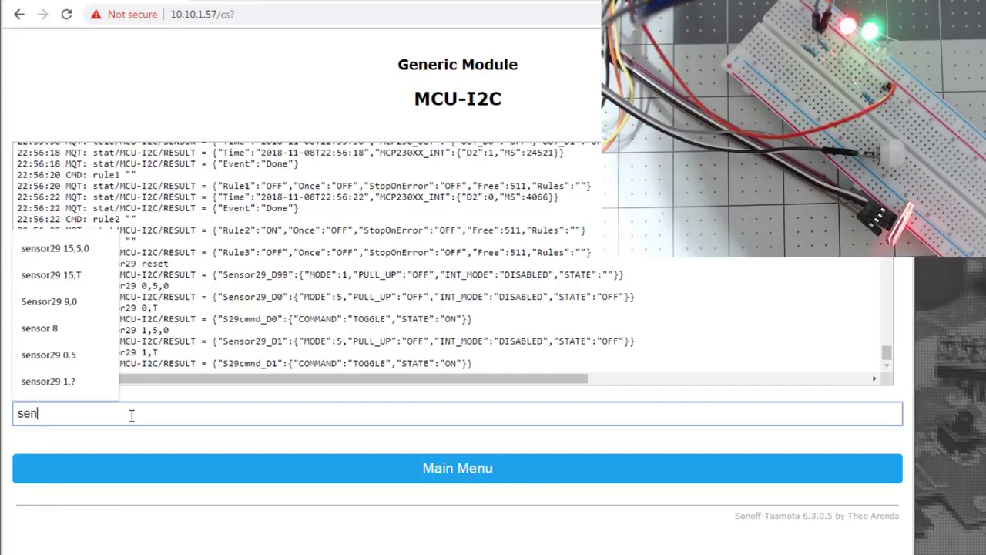
type("sor29")
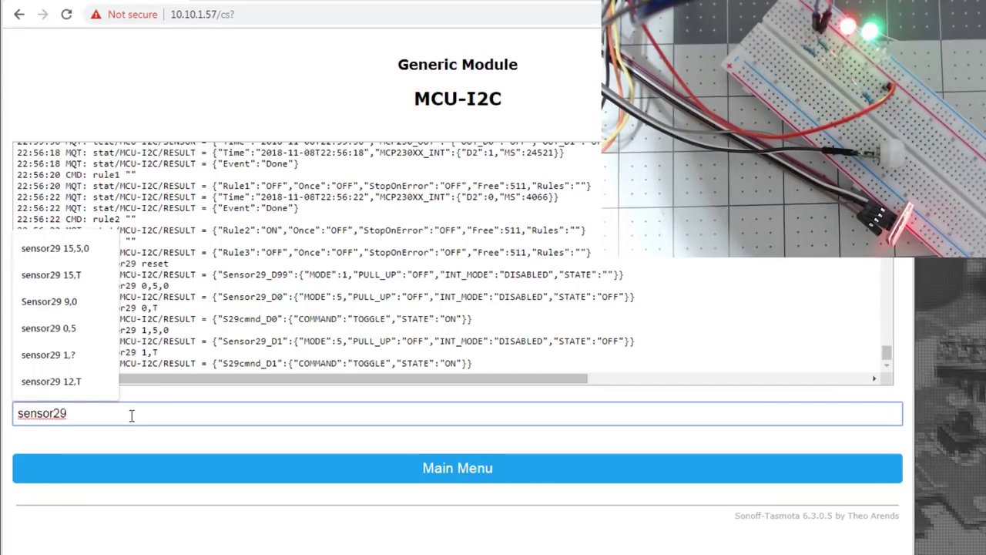
type(" 8")
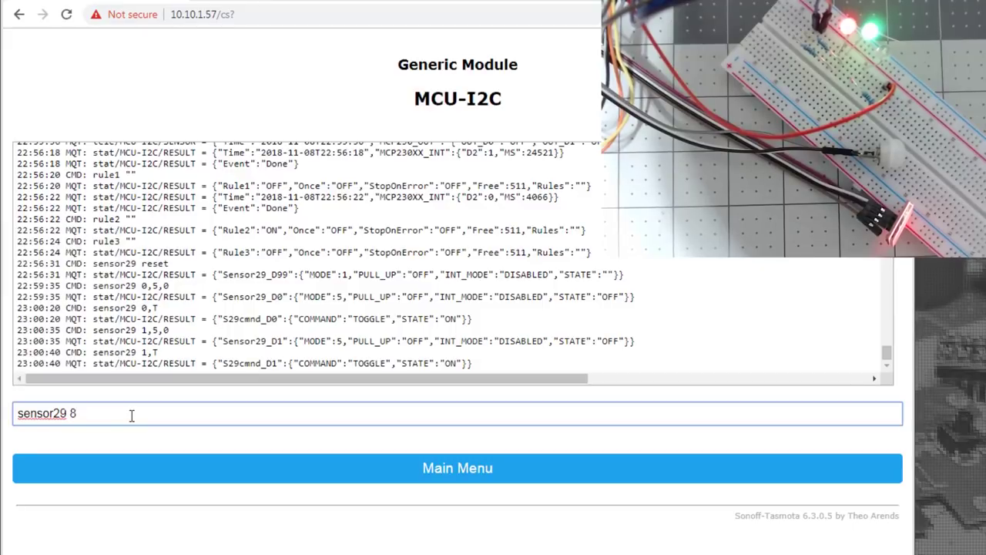
type(",")
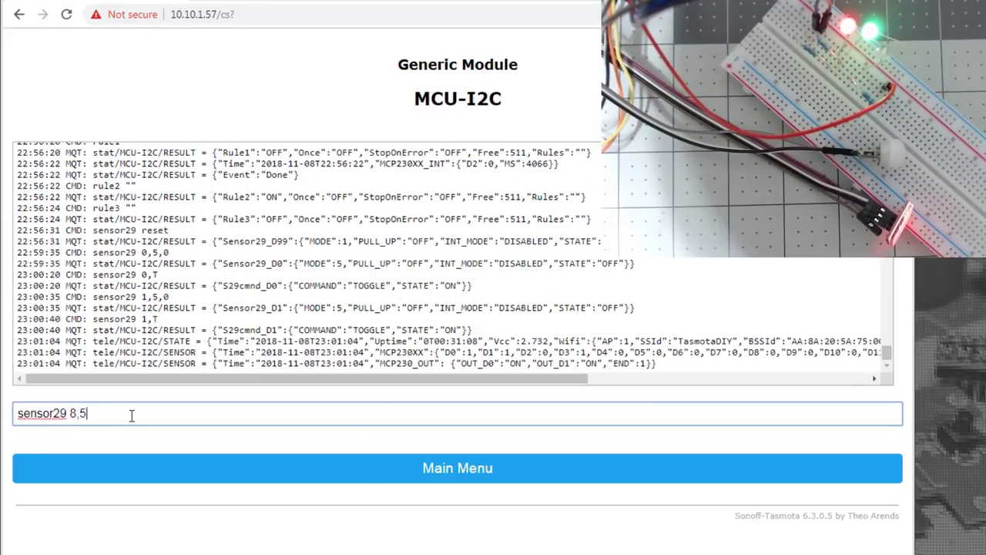
type("5,0")
key("Return")
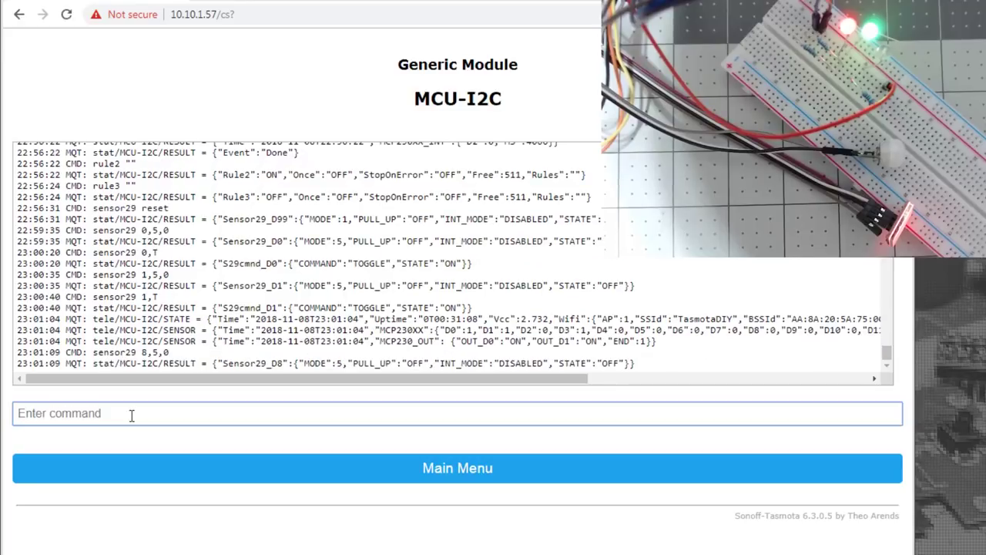
type("sensor29 ")
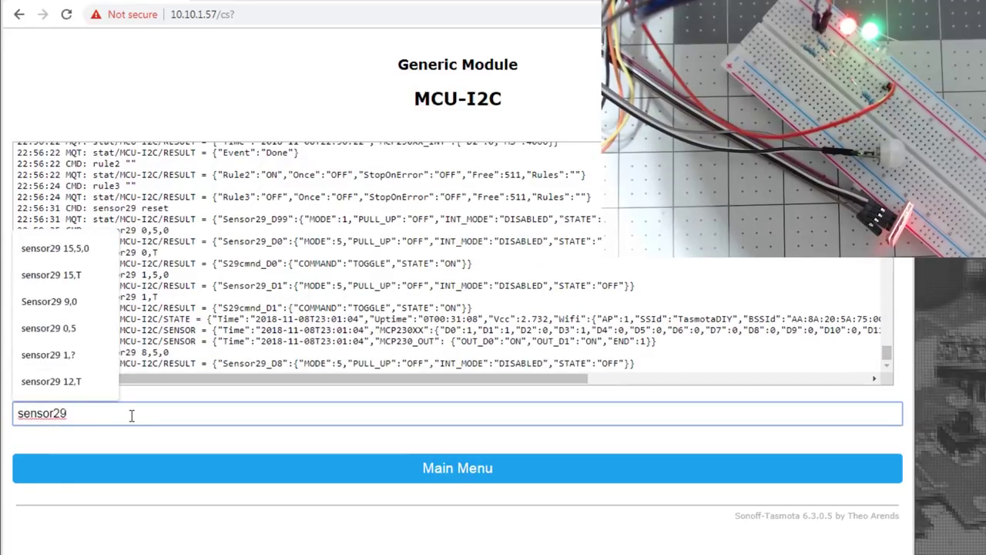
type("8,T")
key("Return")
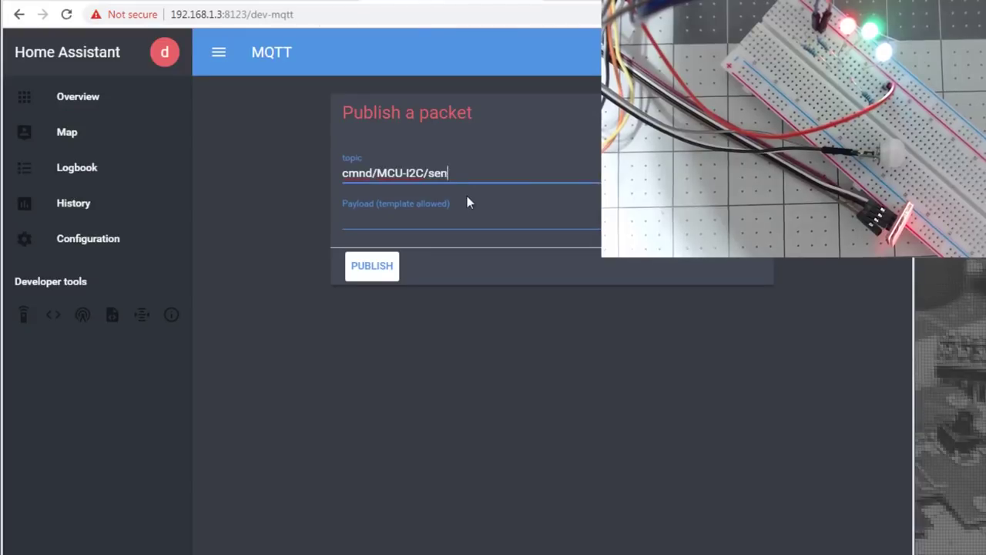
Step: Send payload 8,T to topic cmnd/MCU-I2C/sensor29 twice from the MQTT page
type("sor29")
key("Tab")
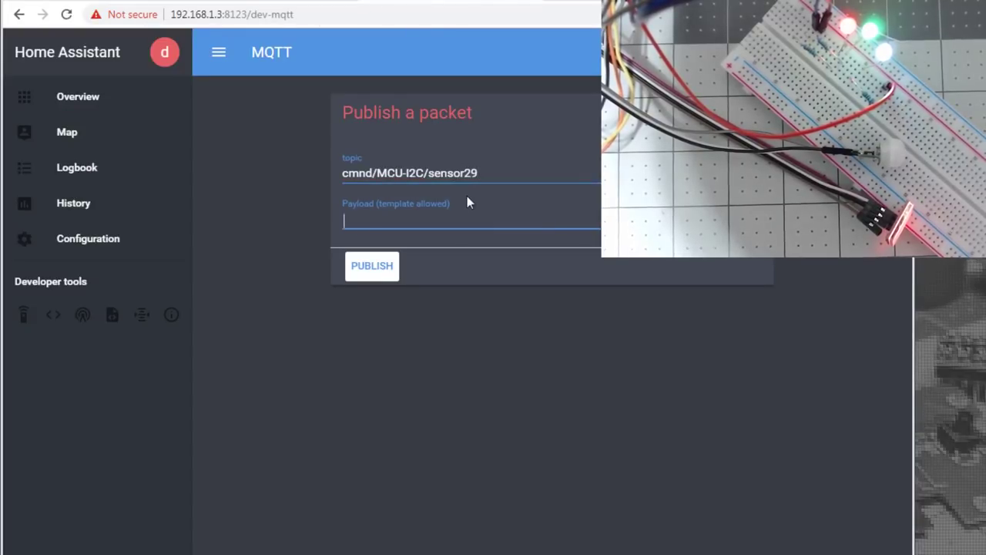
type("8,T")
left_click(376, 268)
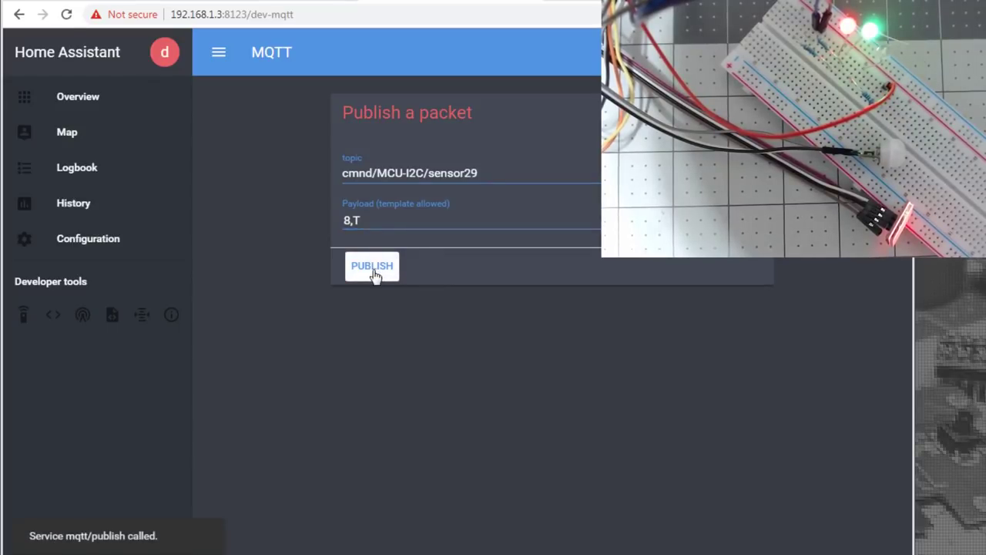
left_click(374, 269)
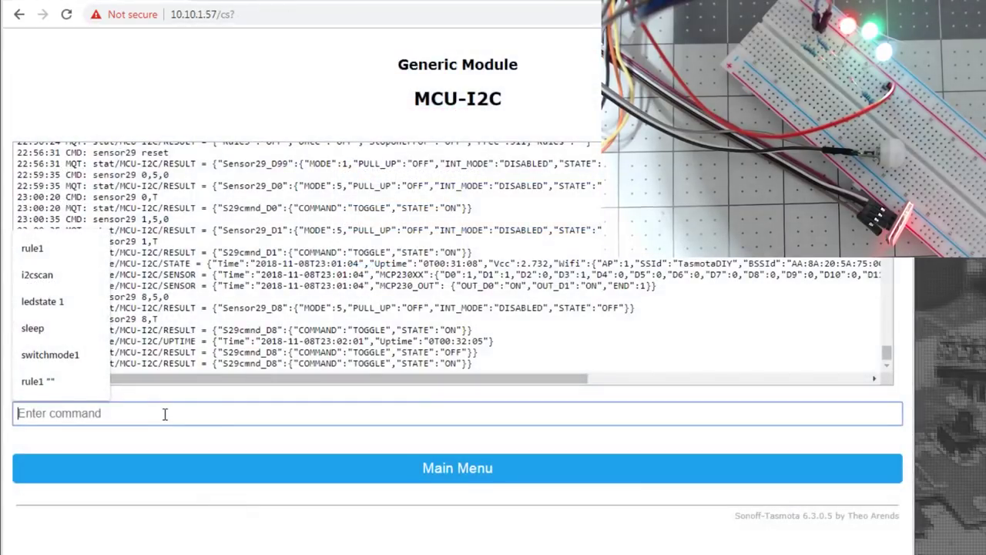
Step: Run sensor29 3,2,0 and sensor29 2,2,0 to make pins 3 and 2 change-interrupt inputs
left_click(164, 414)
type("se")
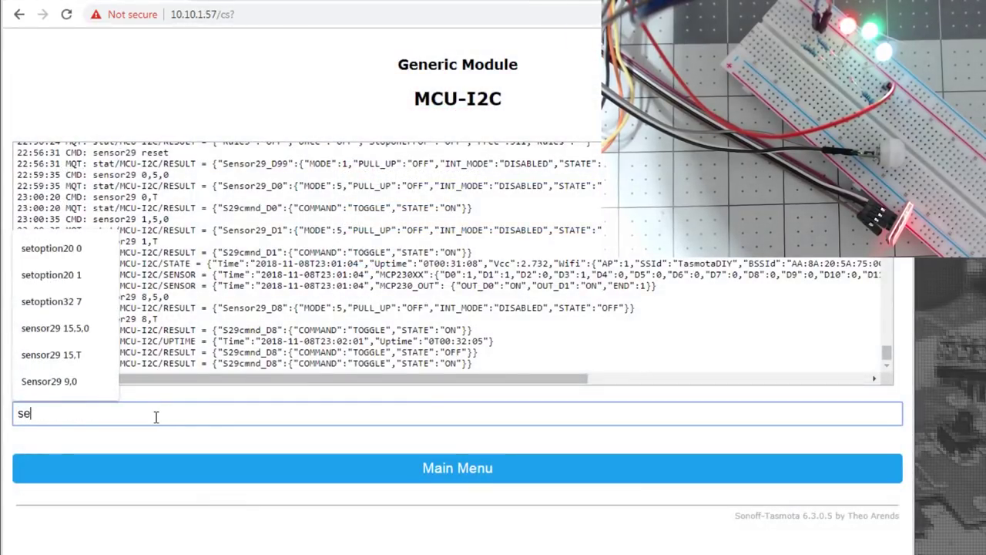
type("nsor29")
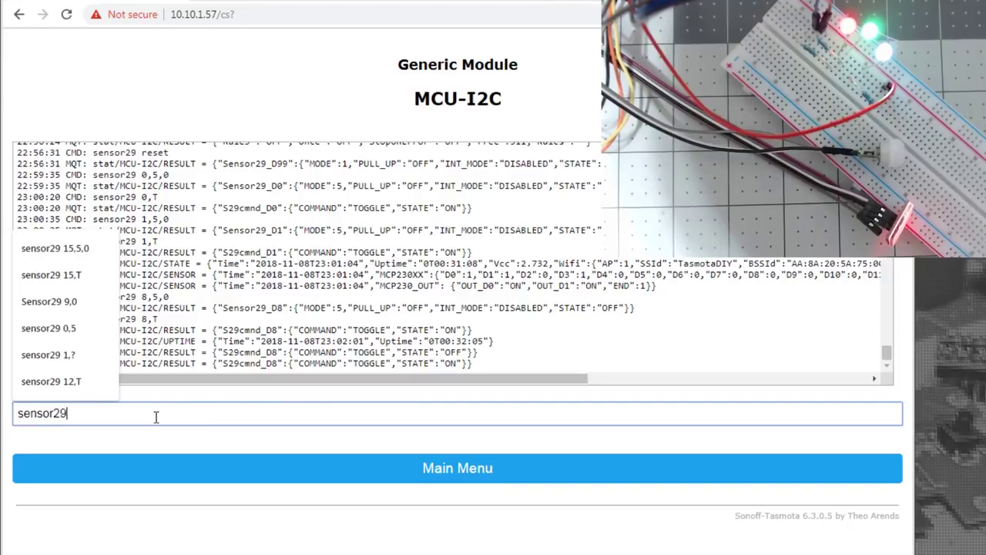
type(" 3")
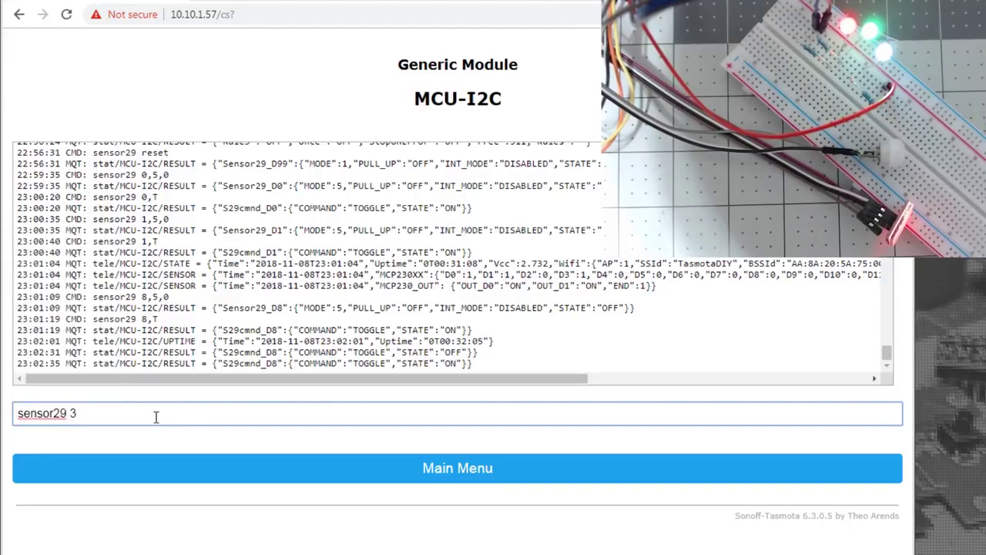
type(",")
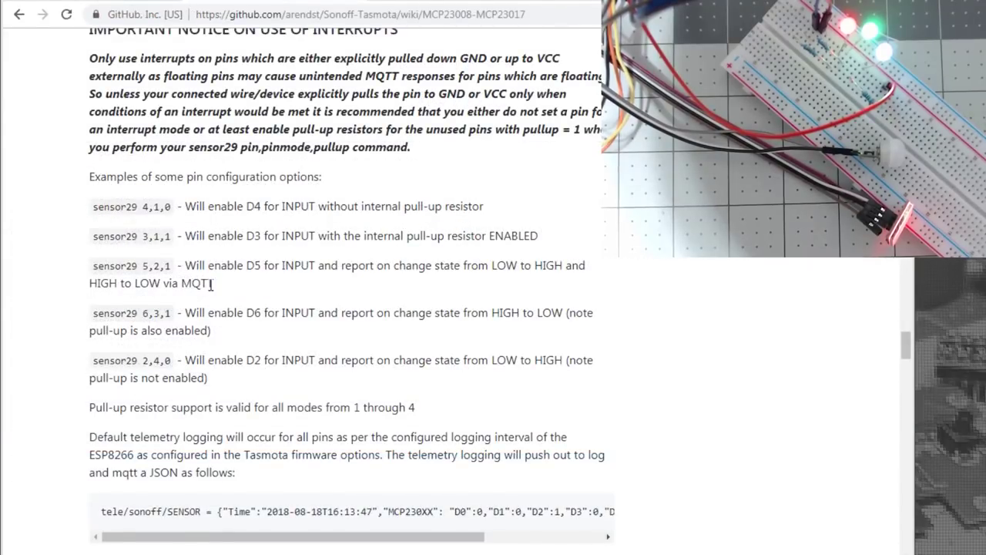
scroll(208, 289, "up", 3)
scroll(259, 327, "up", 7)
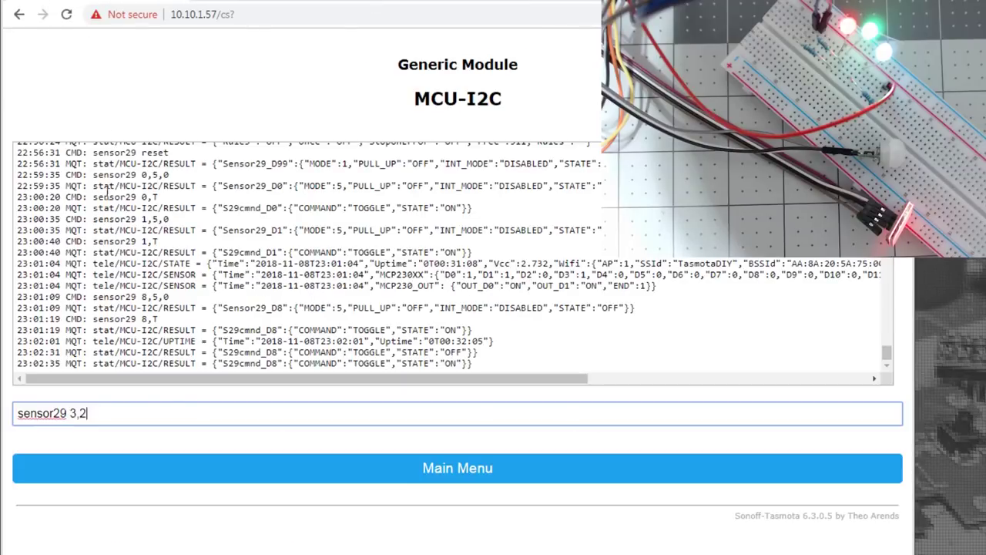
type(",0")
key("Return")
type("sensor")
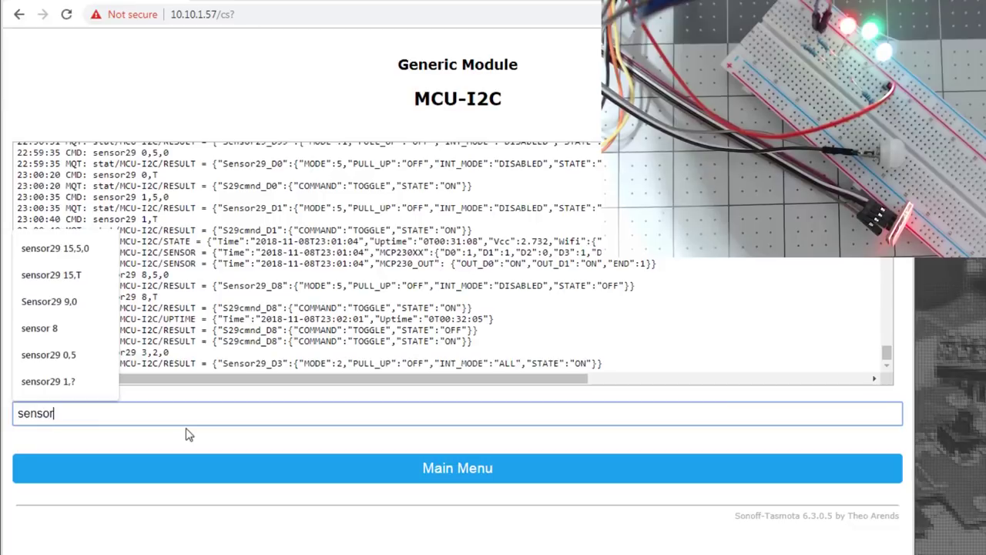
type("29 2,")
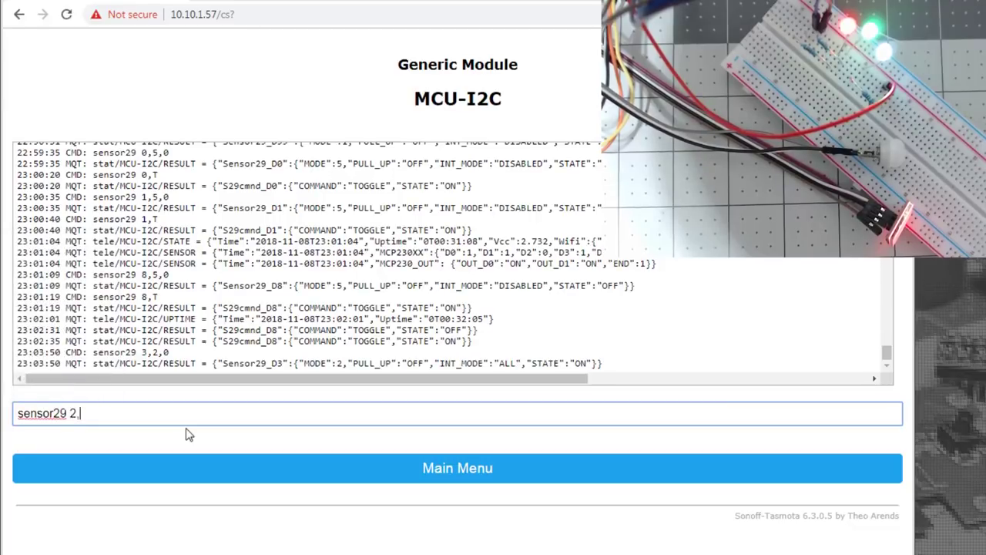
type("2,0")
key("Return")
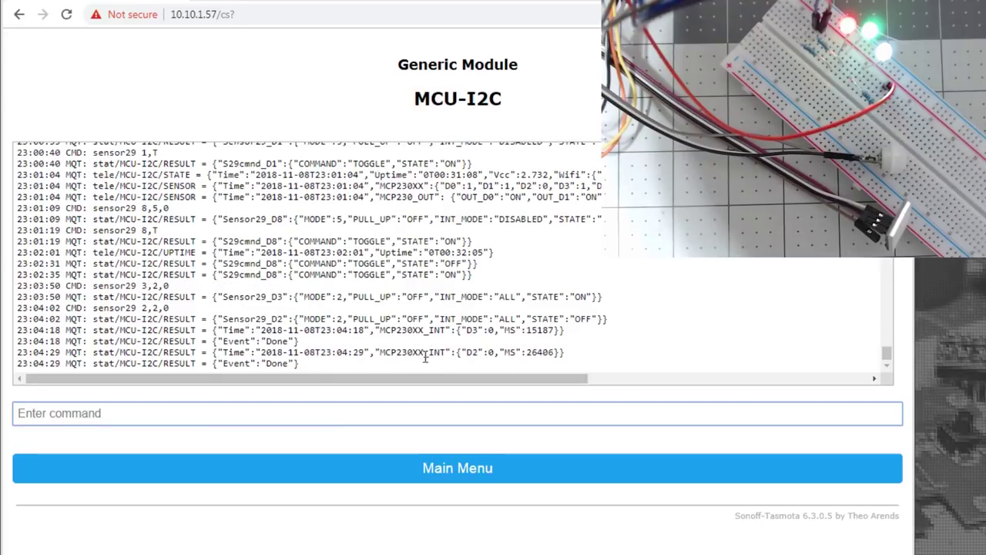
Step: Point out the D3 pin and its state value in an MCP230XX_INT log report
double_click(472, 331)
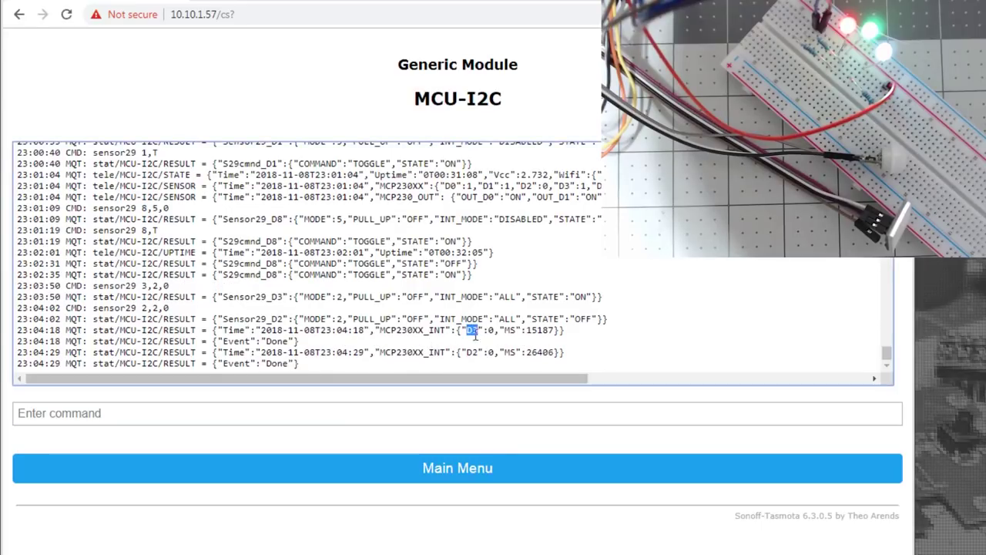
double_click(491, 332)
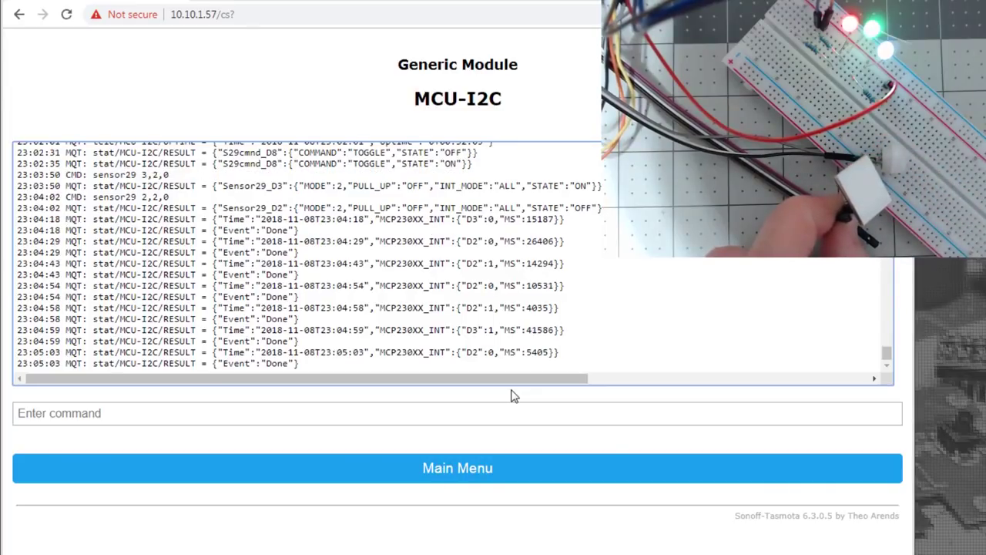
left_click(365, 416)
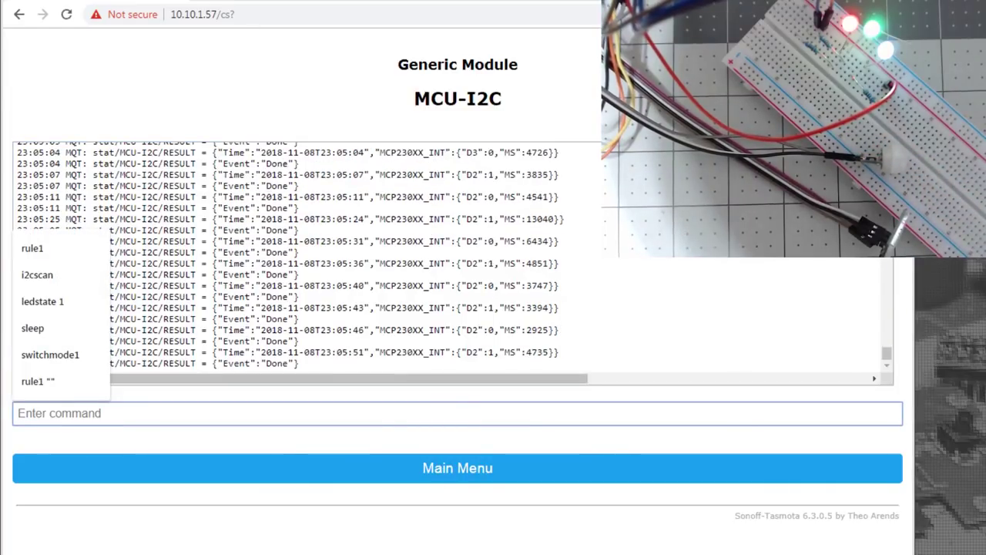
Step: Type rule1 in the console and select the example MCPINT_D0 rule line on the wiki
type("rule1")
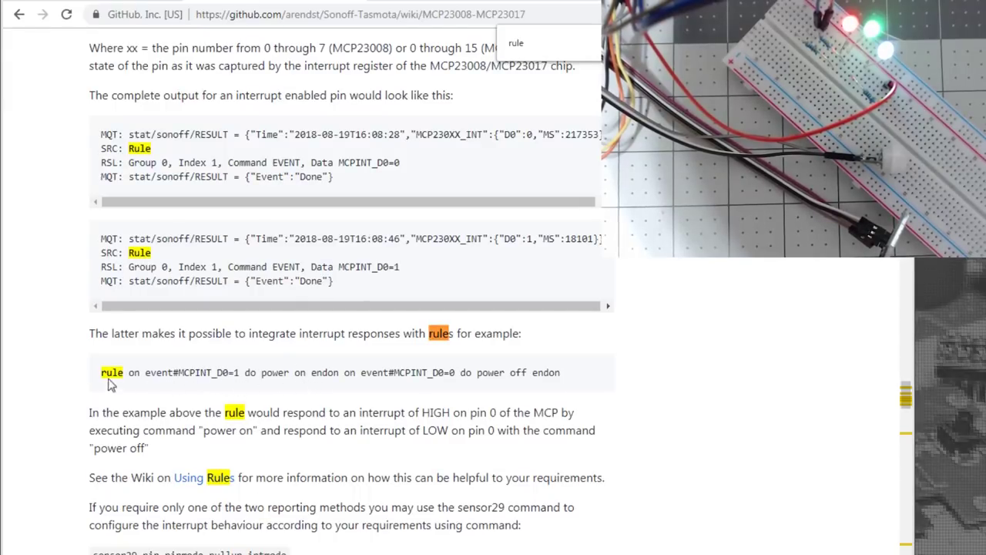
left_click_drag(103, 375, 561, 374)
key("ctrl+c")
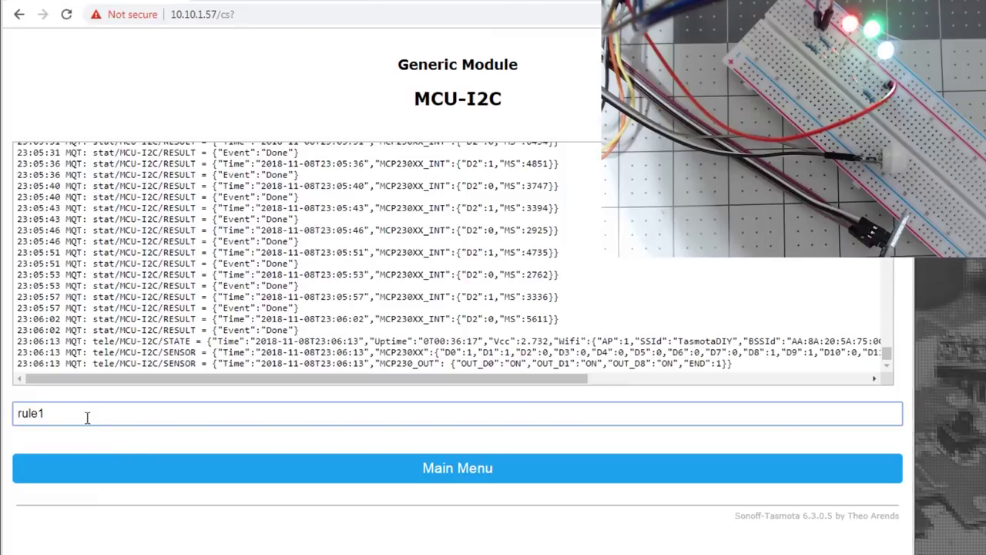
Step: Paste the example rule after rule1 and change its trigger to event#MCPINT_D3=1
left_click(84, 416)
key("ctrl+v")
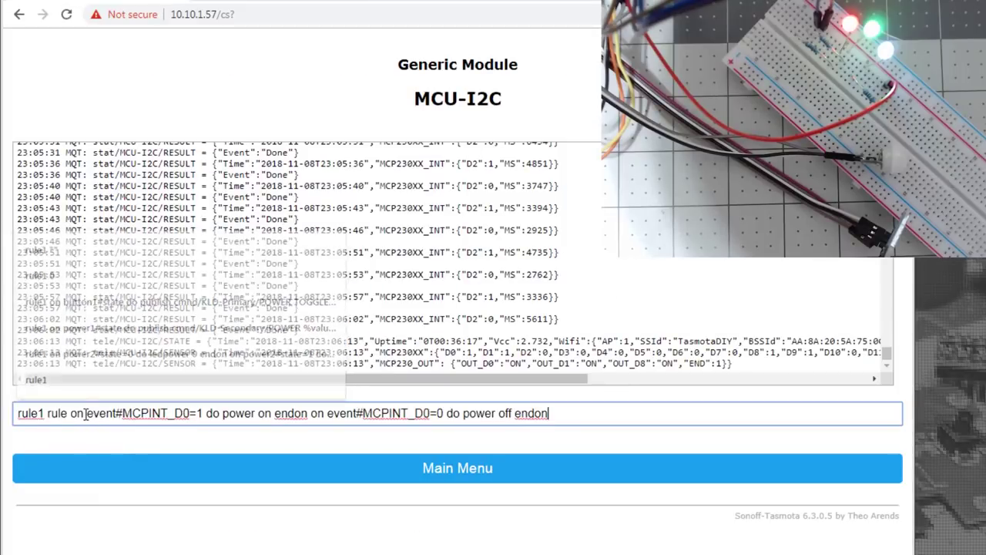
left_click(74, 415)
key("BackSpace")
key("BackSpace")
key("BackSpace")
key("BackSpace")
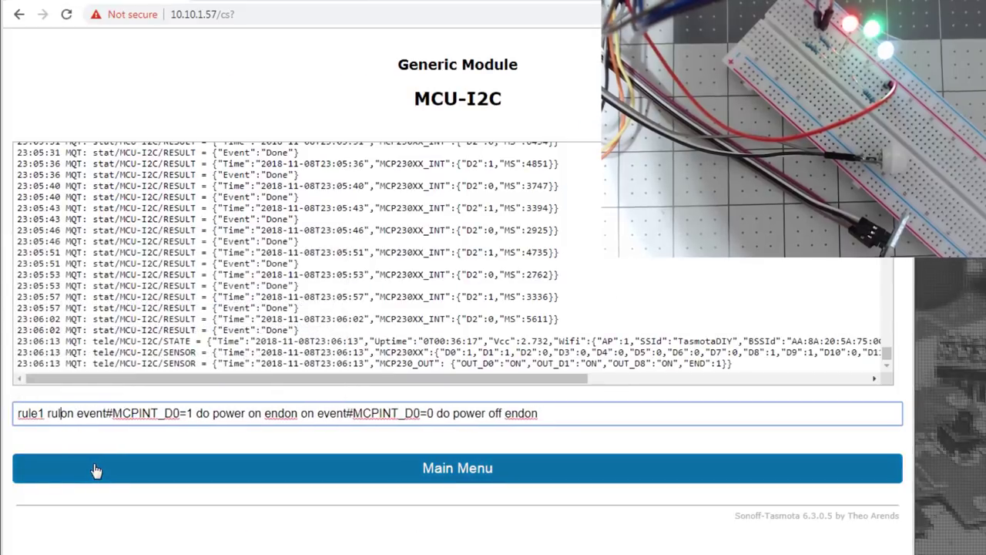
key("BackSpace")
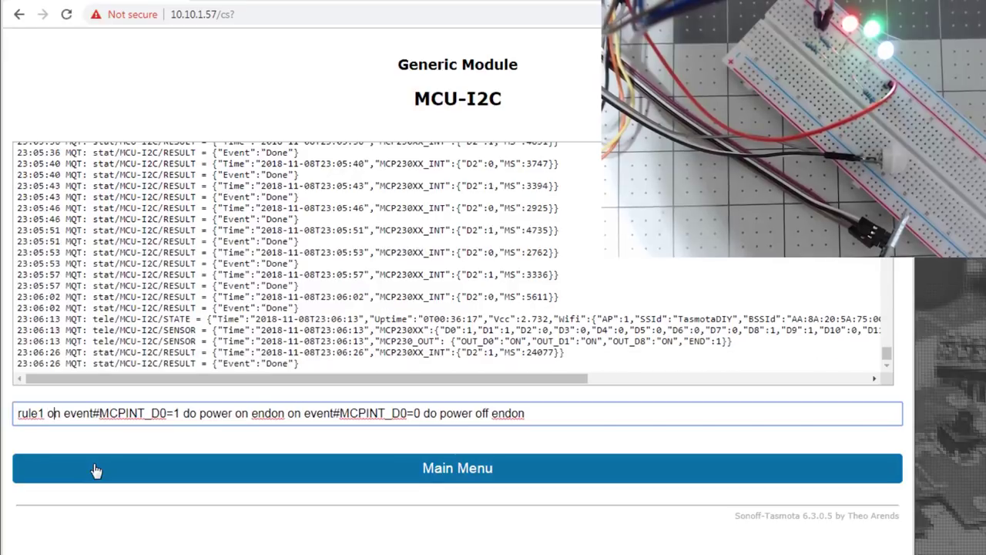
key("Right")
key("Right")
key("Right")
key("Right")
key("Right")
key("Right")
key("Right")
key("Right")
key("Right")
key("Right")
key("Right")
key("Right")
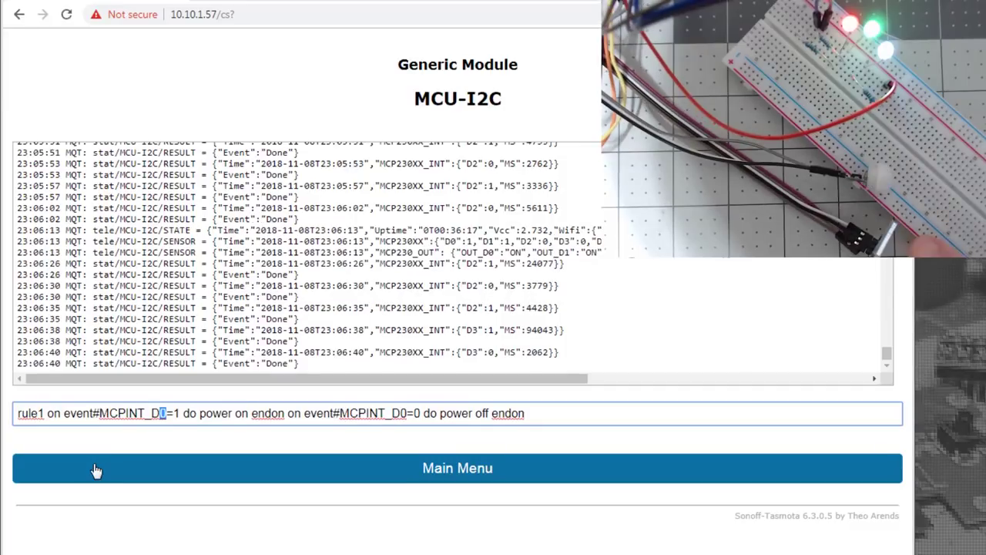
key("Delete")
type("3")
key("Right")
key("Right")
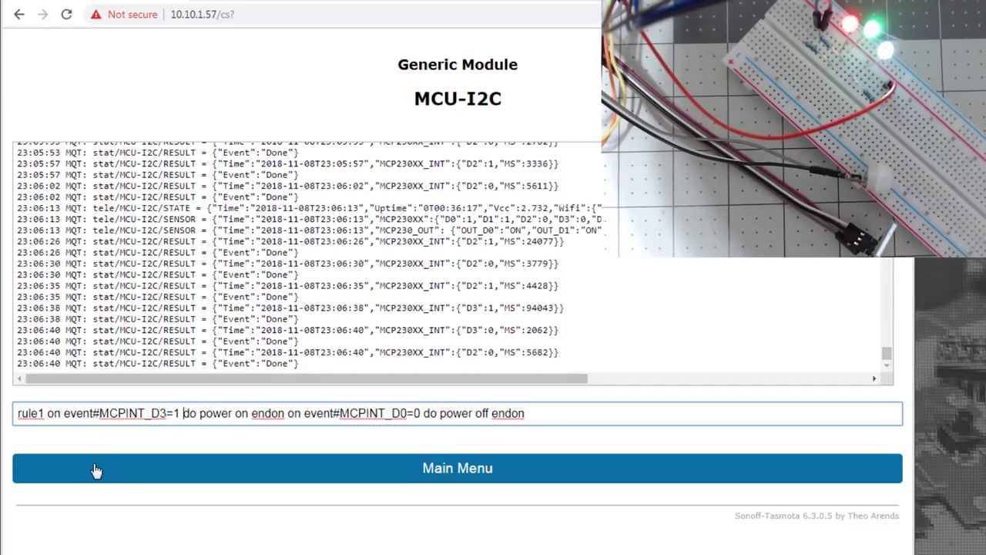
Step: Replace the rule's action with publish MCP/Button1 YES endon and submit it
key("Right")
key("Right")
key("Right")
key("Right")
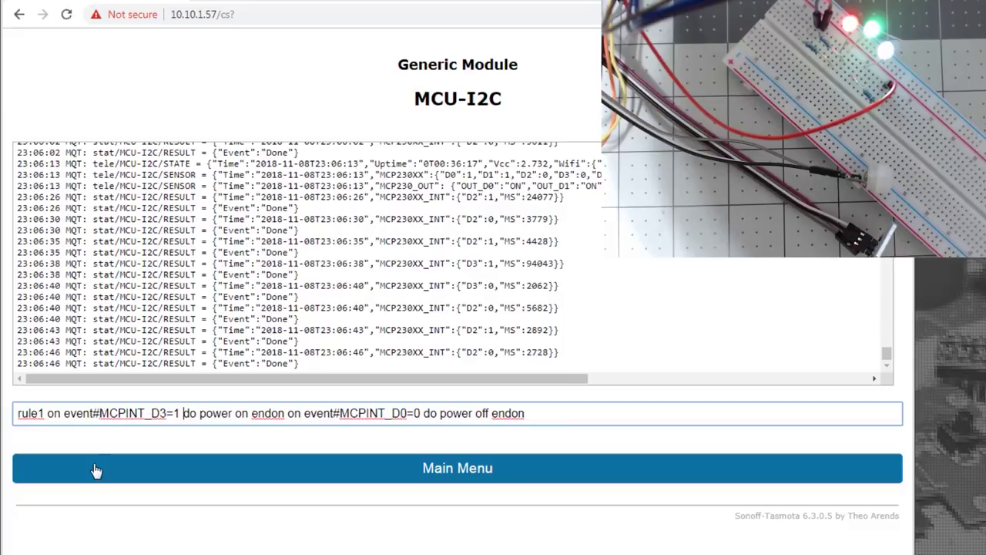
key("shift+Right")
key("shift+Right")
key("shift+Right")
key("shift+Right")
key("shift+Right")
key("shift+Right")
key("shift+Right")
key("shift+Right")
key("shift+Right")
key("shift+Right")
key("shift+Right")
key("shift+Right")
key("shift+Right")
key("shift+Right")
key("shift+Right")
key("shift+Right")
key("shift+Right")
key("shift+Right")
key("shift+Right")
key("shift+Right")
key("shift+Right")
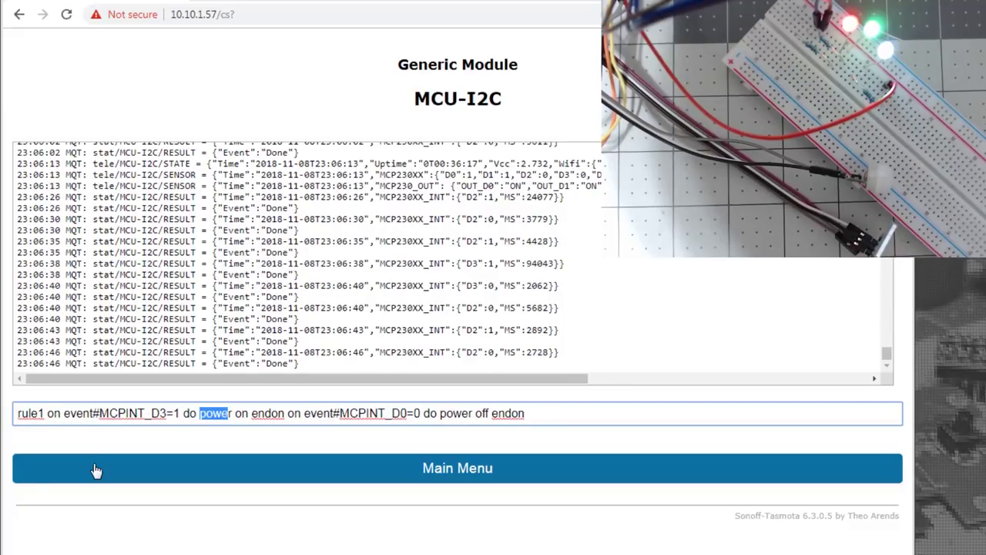
key("shift+End")
type("publish MCP")
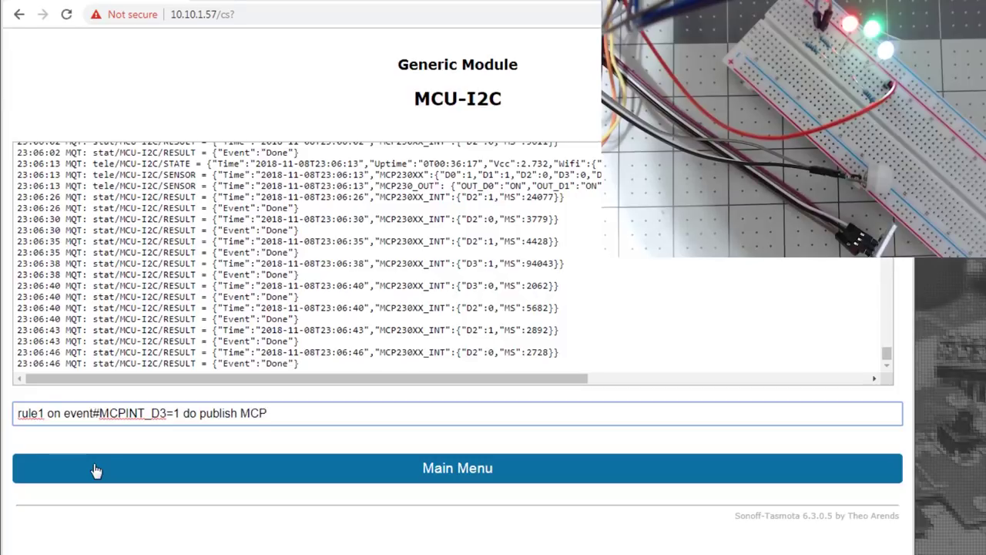
type("/Button1 endon")
key("BackSpace")
key("BackSpace")
key("BackSpace")
key("BackSpace")
key("BackSpace")
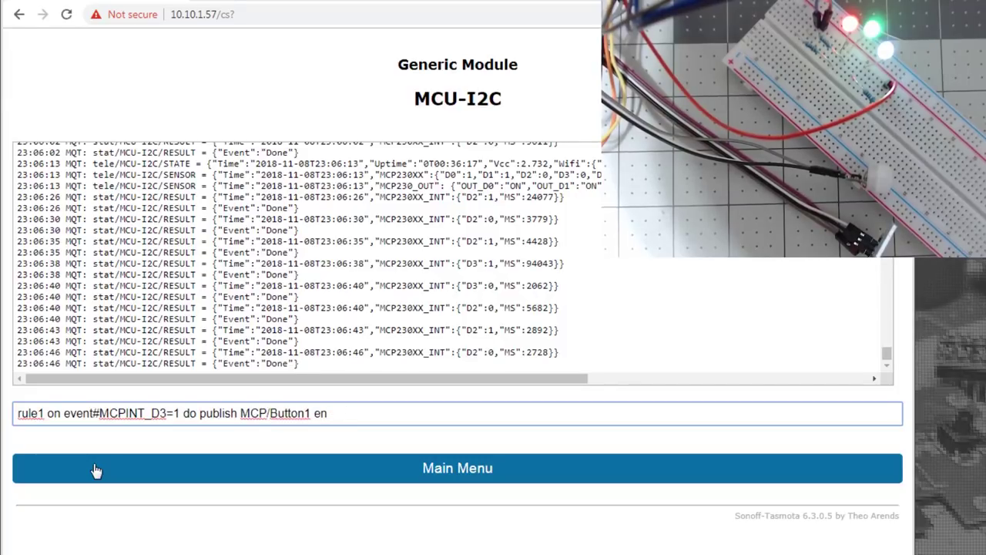
type("YE")
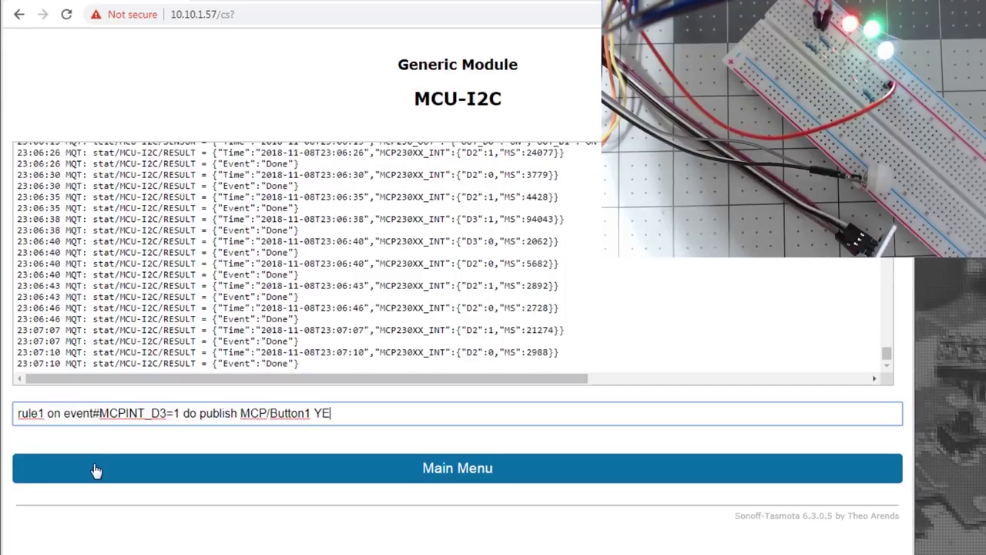
type("S endon")
key("Return")
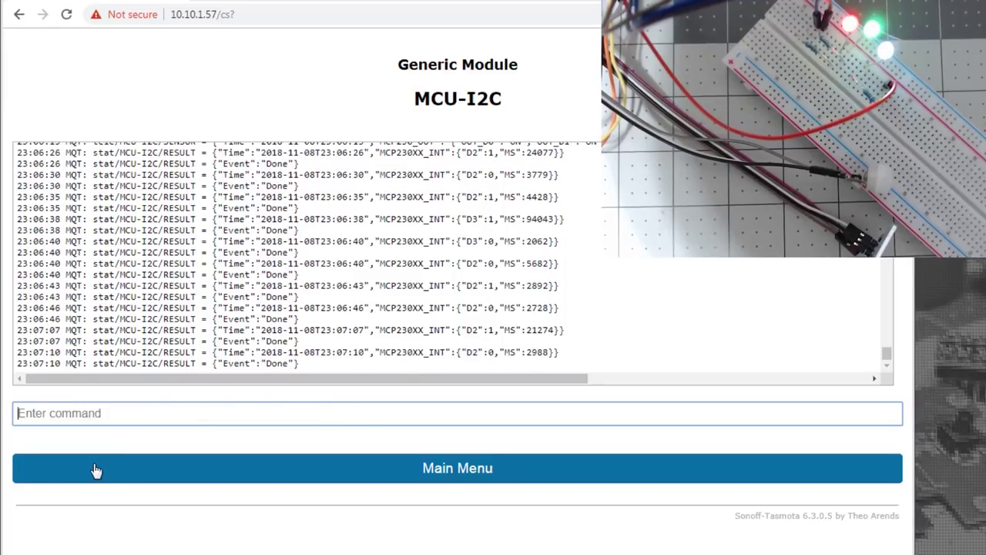
Step: Enable rule1 with rule1 1 and highlight the MCP/Button1 = YES publish in the log
type("rule1 1")
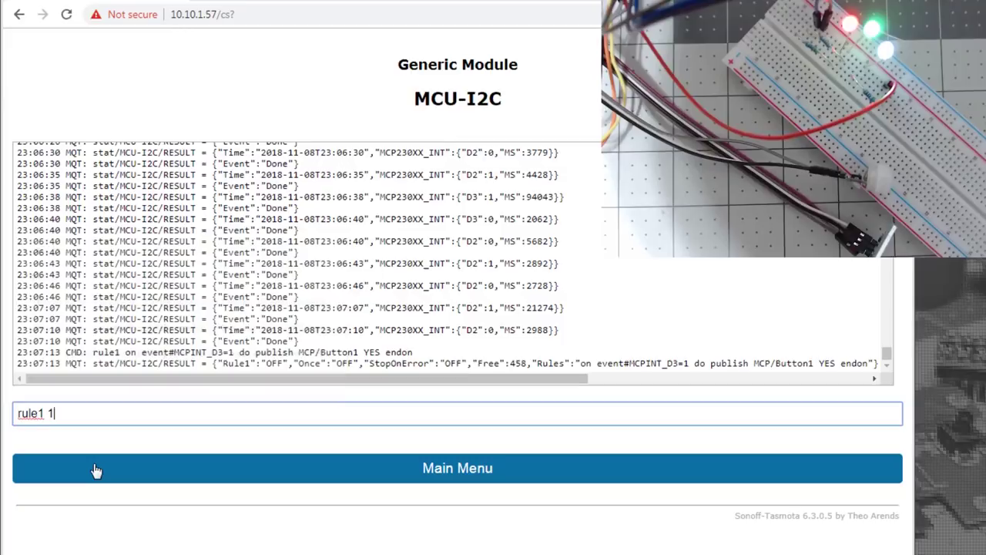
key("Return")
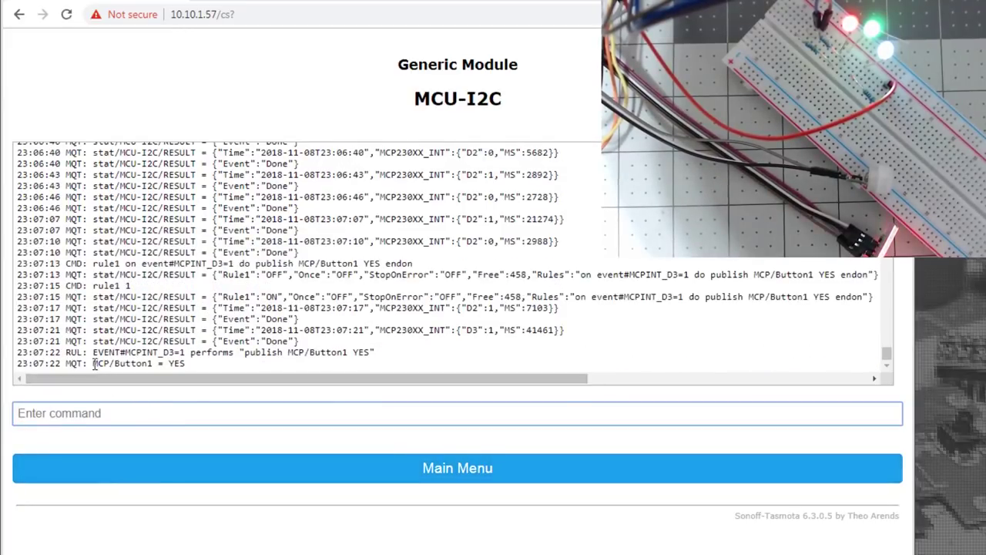
left_click(94, 365)
left_click_drag(94, 366, 191, 365)
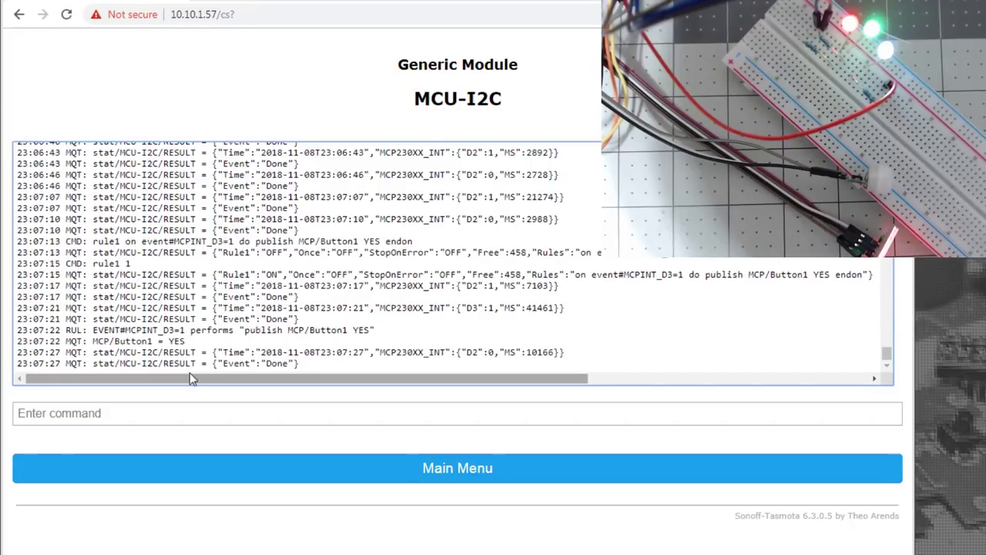
Step: Recall the stored MCPINT_D2 backlog rule into the command field
key("Tab")
key("Down")
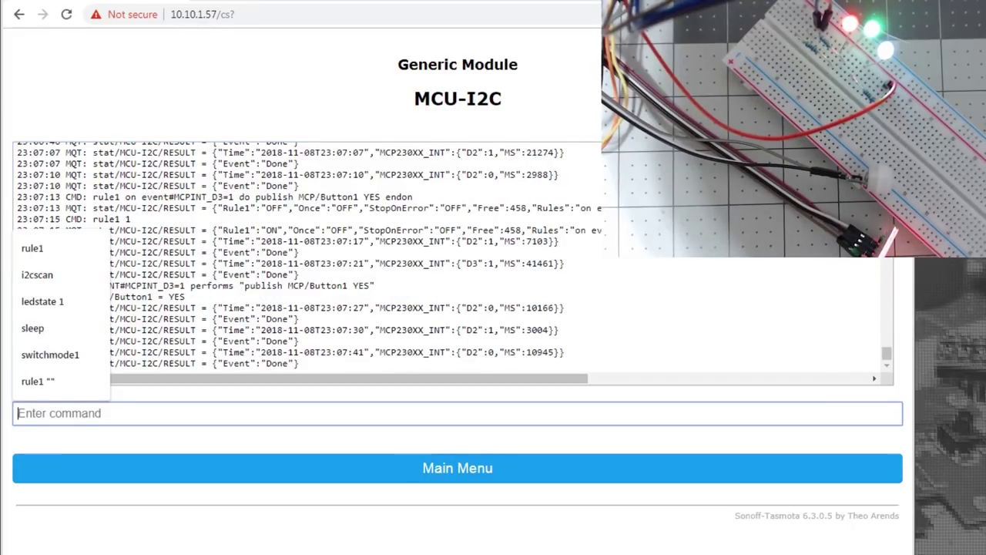
type("rule1 on event#MCPINT_D2=0 do backlog sensor29 0,OFF;sensor29 1,ON endon on event#MCPINT_D2=1 do backlog sensor29 1,OFF;sensor29 0,ON endon")
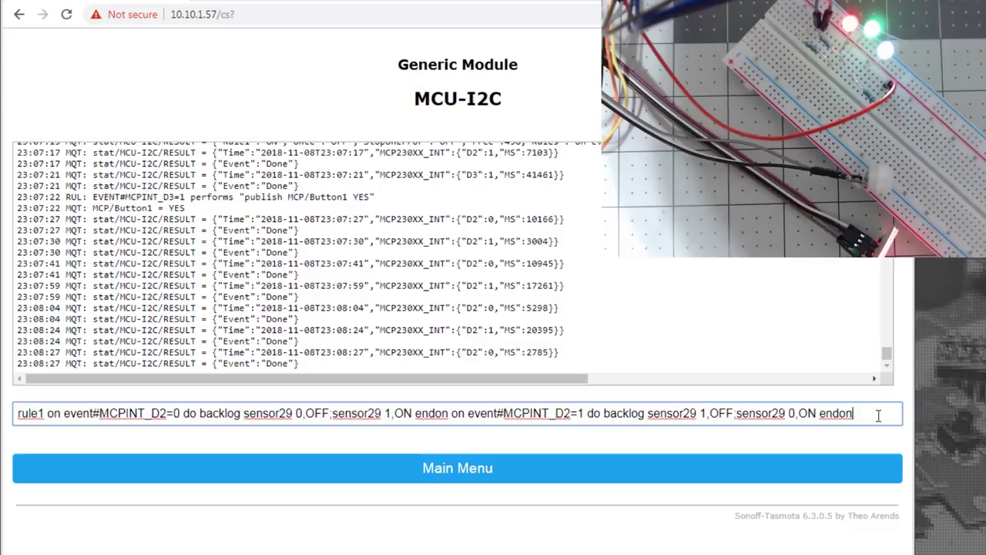
Step: Submit the recalled rule1 backlog so D2 interrupts swap sensor29 outputs 0 and 1
key("Return")
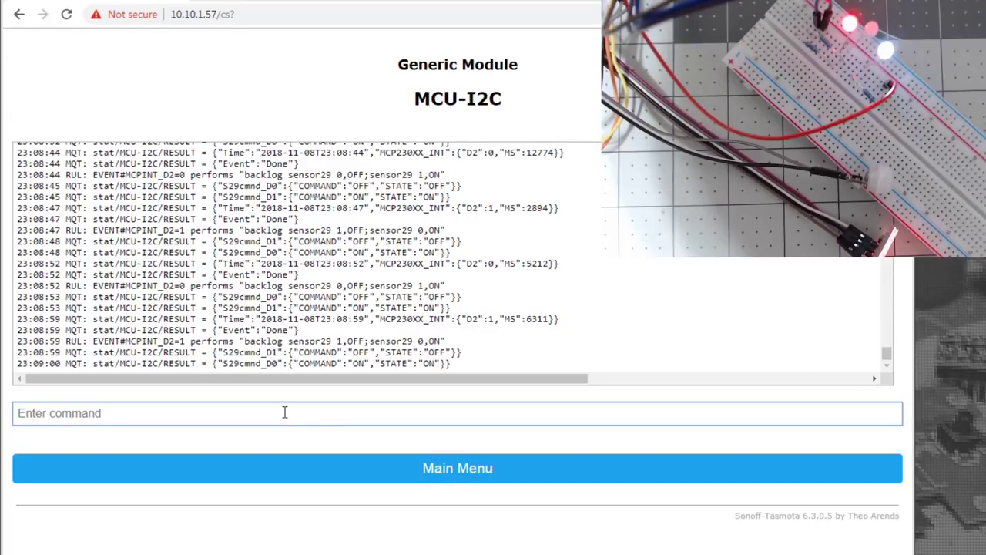
Step: Recall the earlier MCPINT_D3 rule command from history and review its text through to the end
left_click(97, 413)
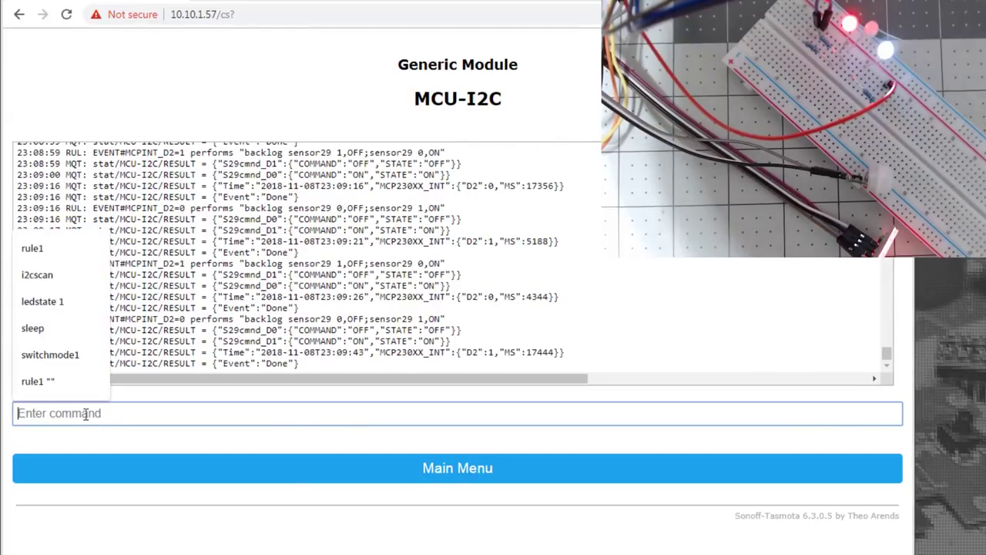
left_click(46, 381)
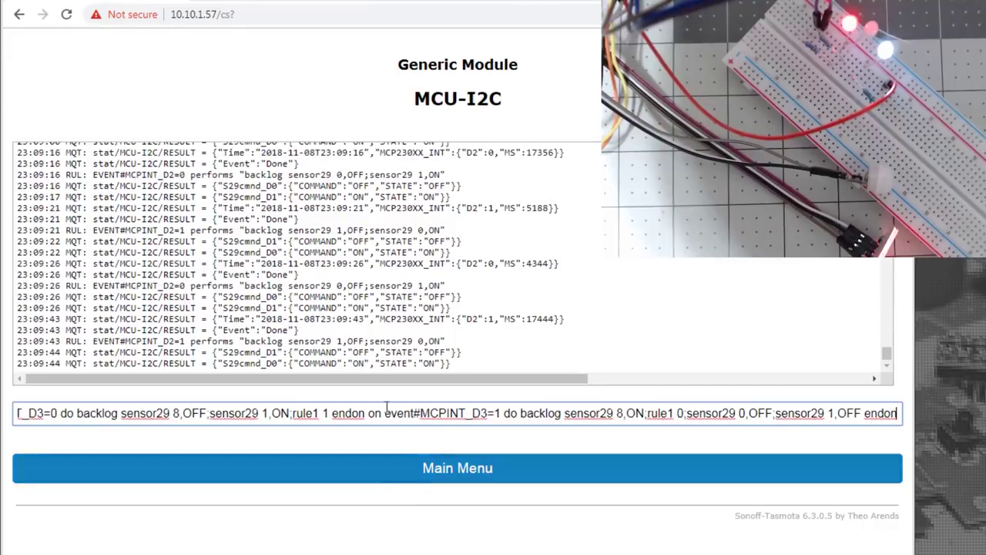
key("Home")
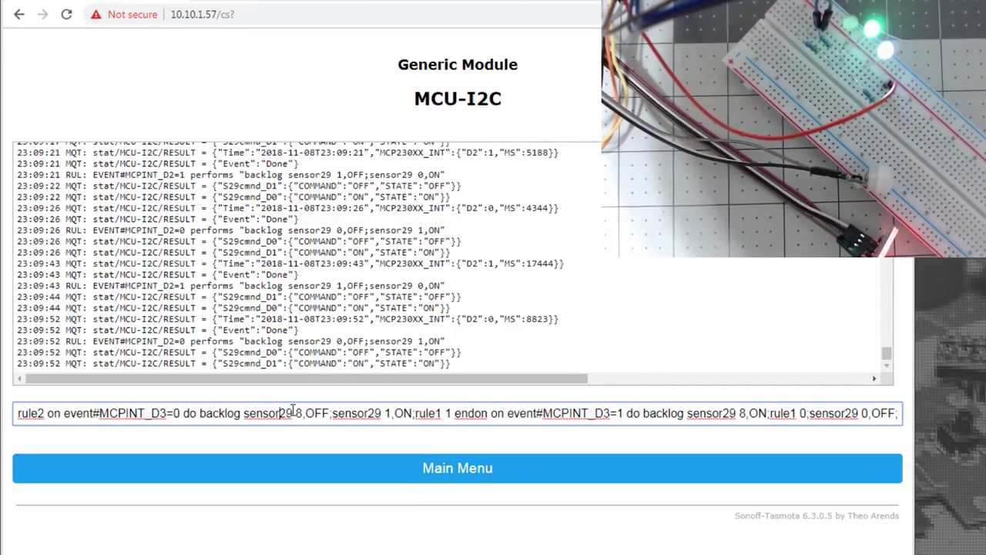
key("Right")
key("Right")
key("Right")
key("Right")
key("Right")
key("Right")
key("Right")
key("Right")
key("Right")
key("Right")
key("Right")
key("Right")
key("Right")
key("Right")
key("Right")
key("Right")
key("Right")
key("Right")
key("Right")
key("Right")
key("Right")
key("Right")
key("Right")
key("Right")
key("Right")
key("Right")
key("Right")
key("Right")
key("Right")
key("Right")
key("Right")
key("Right")
key("Right")
key("Right")
key("Right")
key("Right")
key("Right")
key("Right")
key("Right")
key("Right")
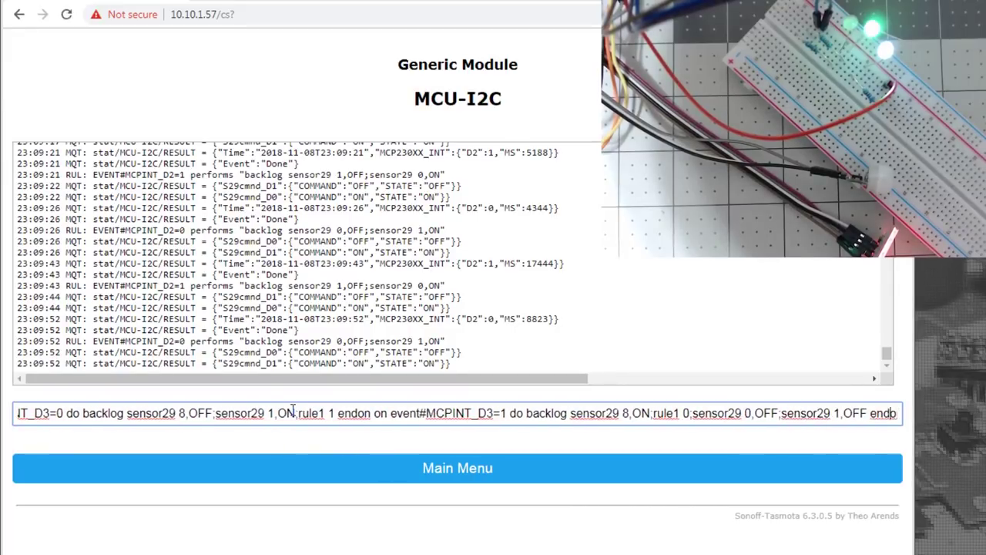
key("Left")
key("Left")
key("Left")
key("Left")
key("Left")
key("Left")
key("Left")
key("Left")
key("Left")
key("Left")
key("Left")
key("Left")
key("Left")
key("Left")
key("Left")
key("Left")
key("Left")
key("Left")
key("Left")
key("Left")
key("Left")
key("Left")
key("Left")
key("Left")
key("Left")
key("Left")
key("Left")
key("Left")
key("Left")
key("Left")
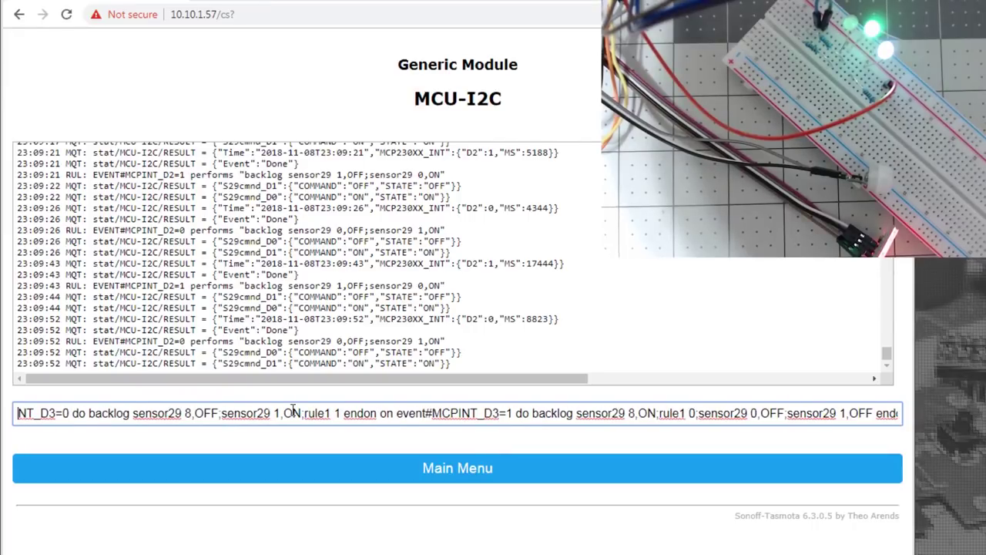
key("ctrl+Right")
key("ctrl+Right")
key("ctrl+Right")
key("ctrl+Right")
key("ctrl+Right")
key("ctrl+Right")
key("ctrl+Right")
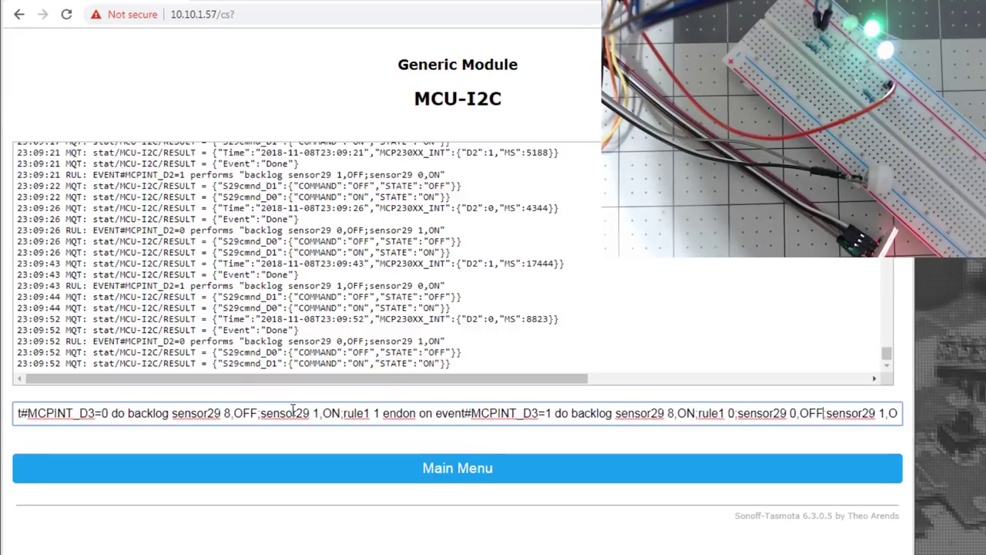
key("ctrl+Right")
key("ctrl+Right")
key("ctrl+Right")
key("ctrl+Right")
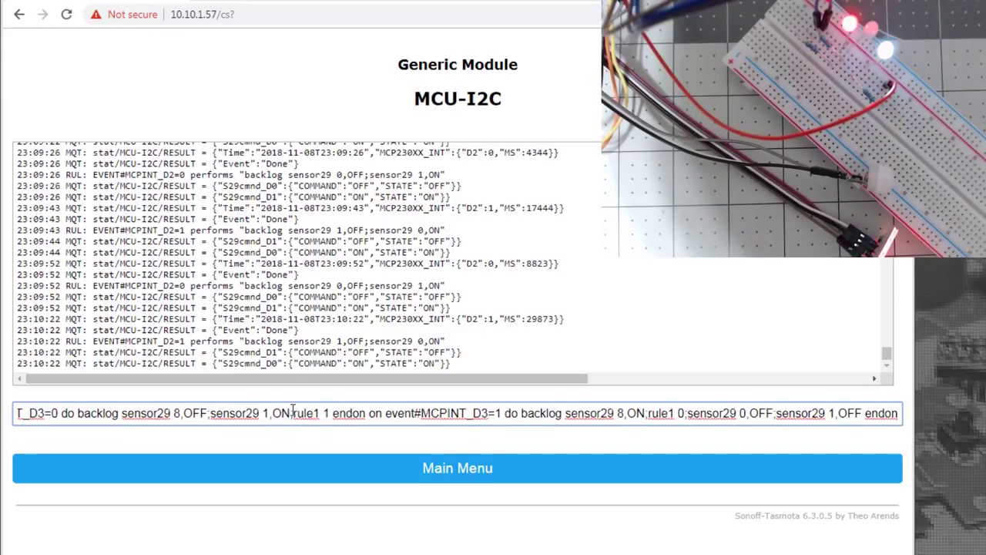
key("Return")
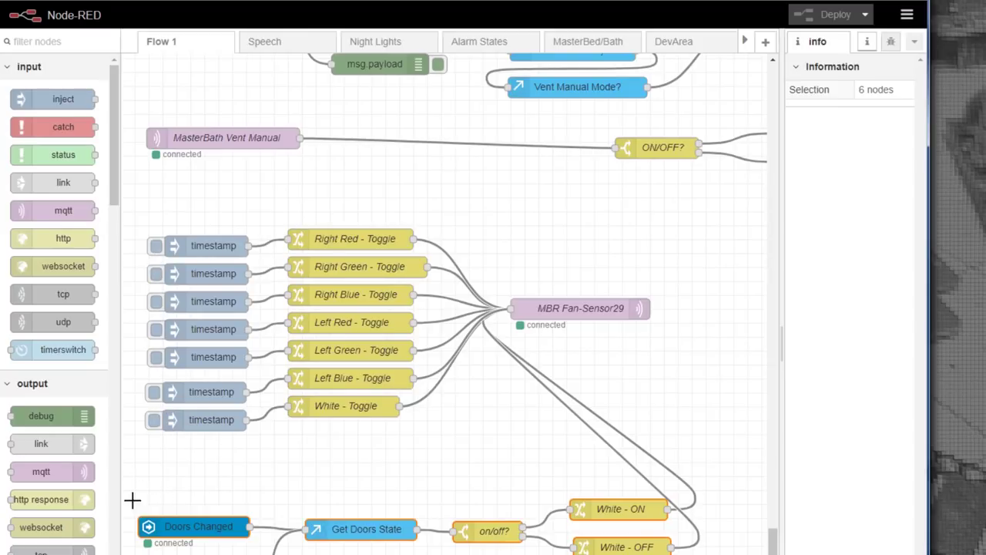
Step: Deselect all nodes and open the Right Red - Toggle change node, whose rule sets msg.payload to 15,T
left_click(165, 477)
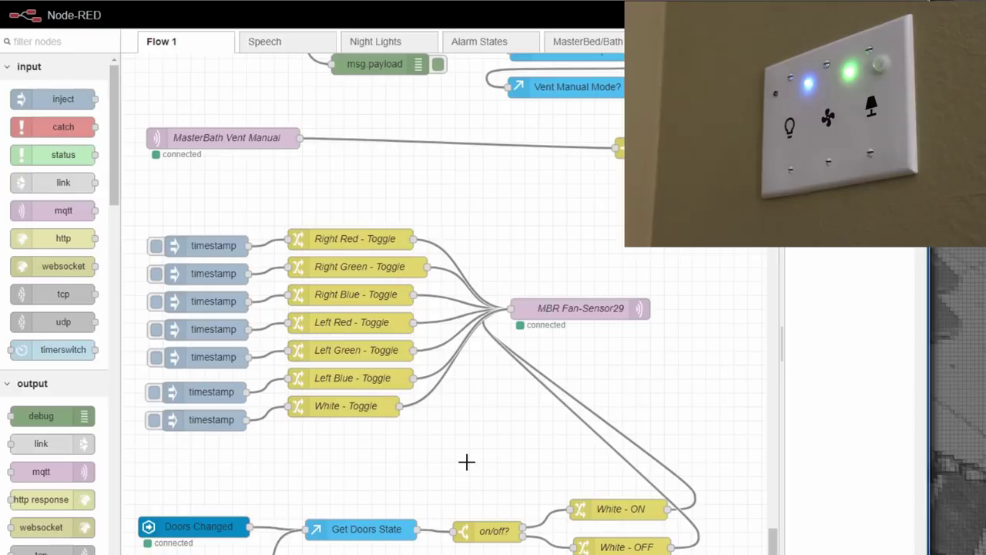
double_click(339, 240)
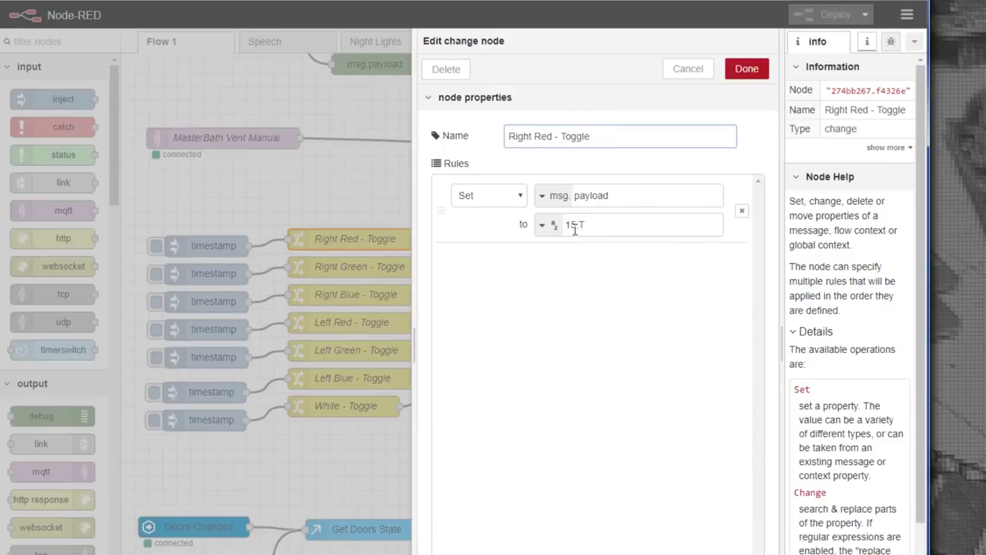
Step: Close the toggle node and inspect the MBR Fan-Sensor29 node's topic, highlighting sensor29
key("Escape")
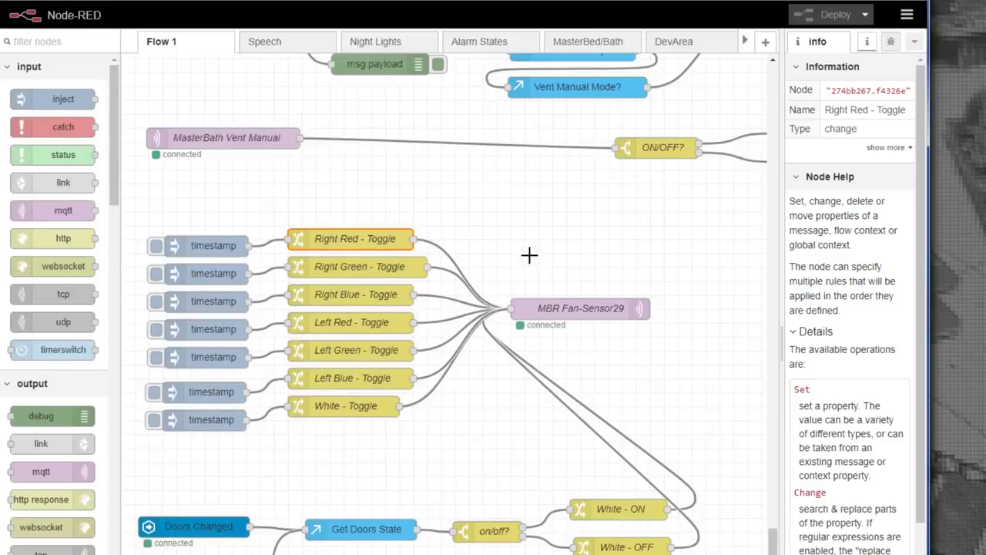
double_click(559, 308)
left_click_drag(516, 166, 621, 172)
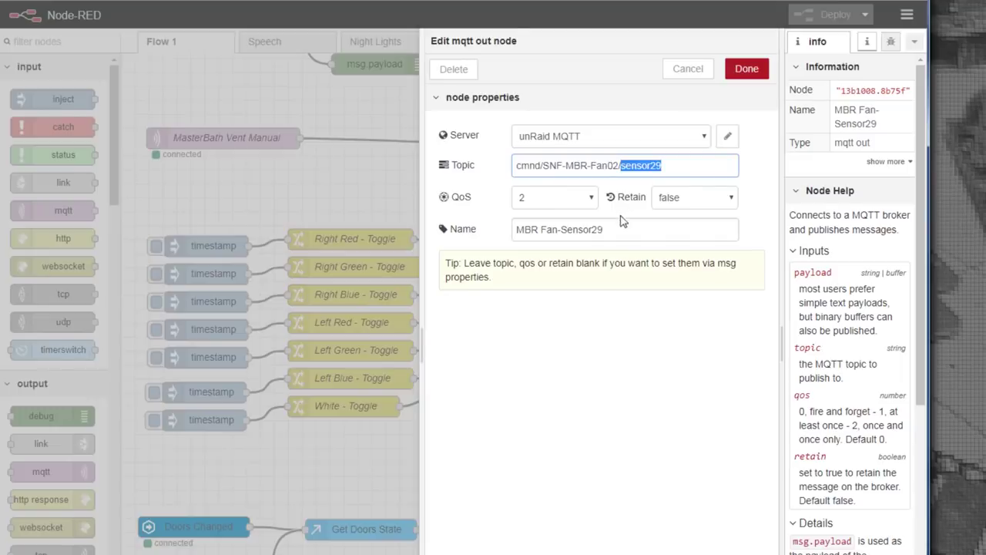
key("Escape")
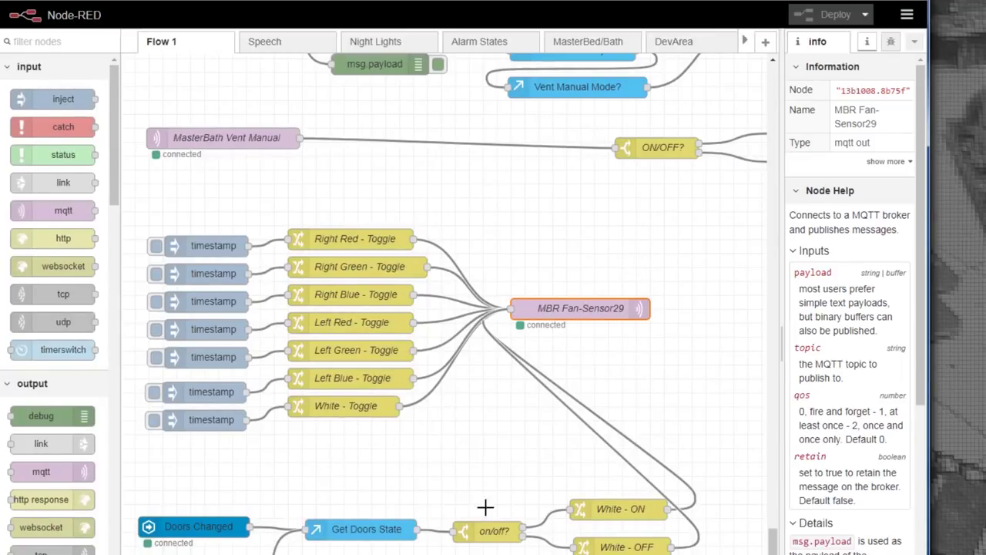
Step: Inspect the White - ON and White - OFF payloads, closing each without changes
double_click(609, 508)
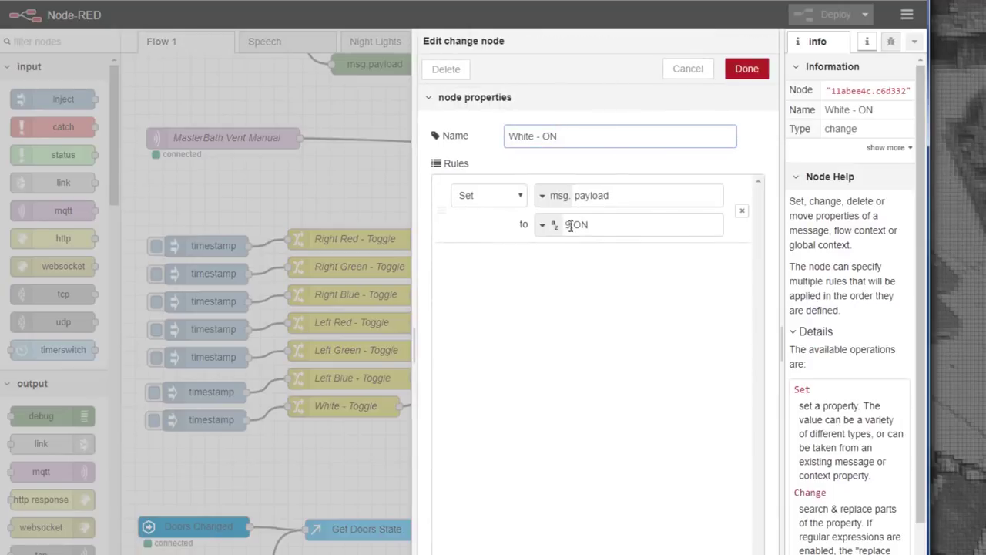
left_click(685, 69)
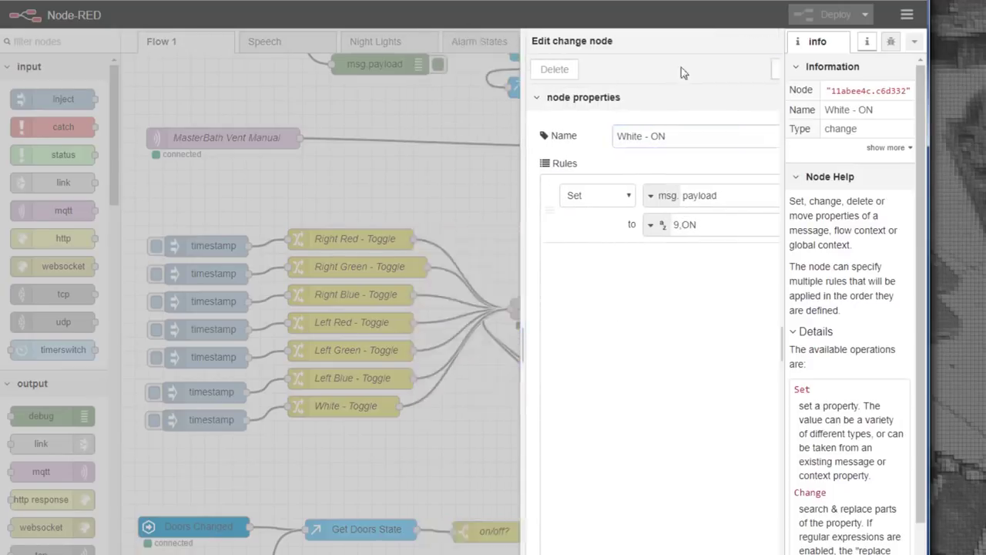
double_click(622, 546)
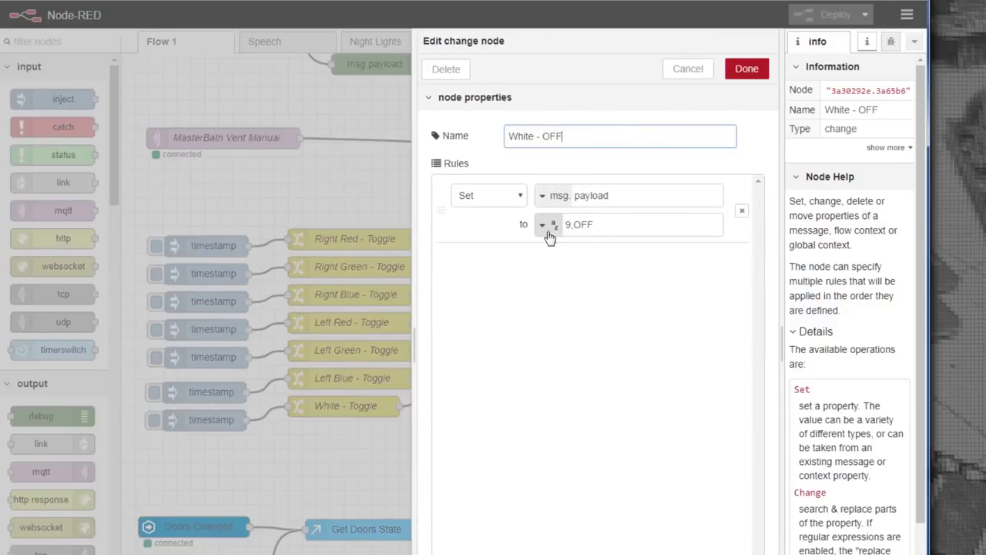
left_click(688, 68)
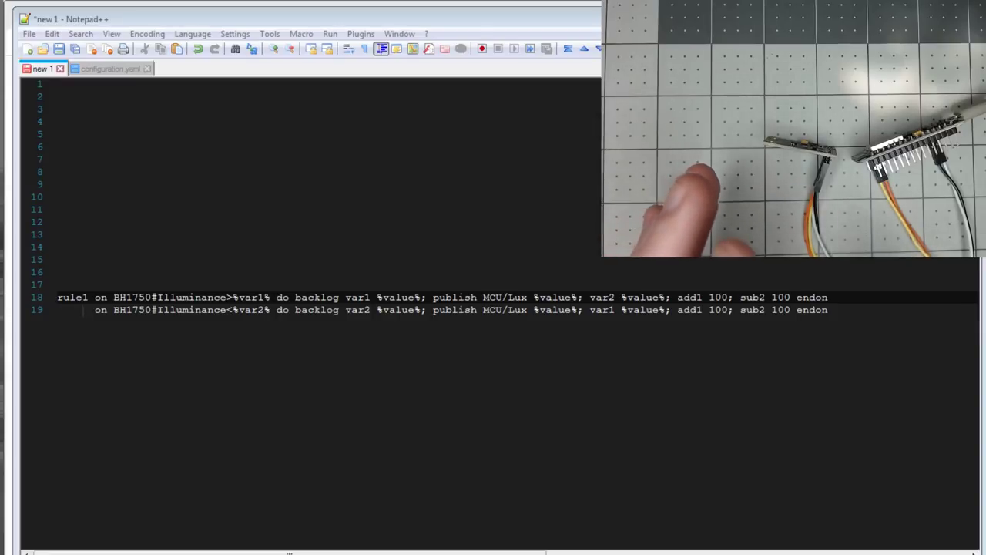
left_click_drag(113, 298, 152, 296)
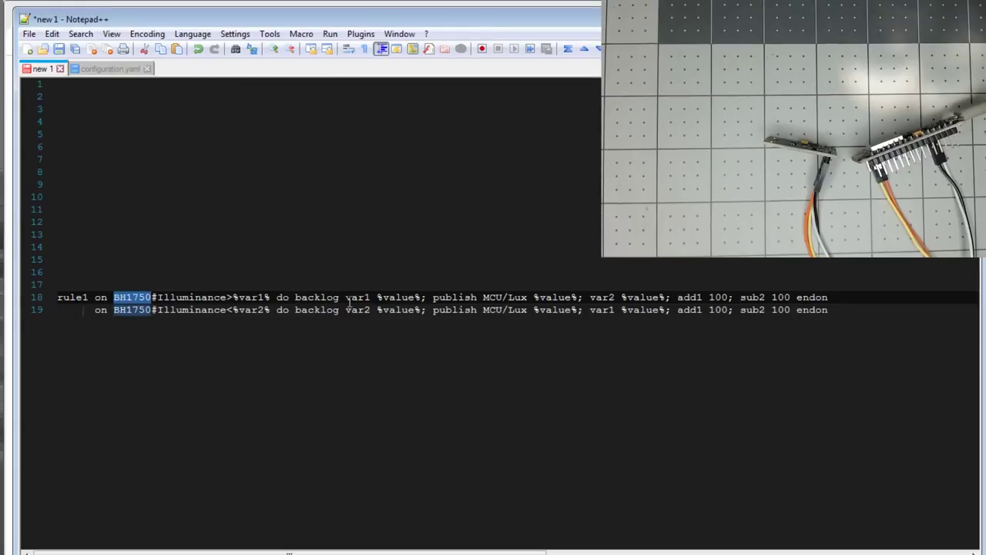
left_click_drag(345, 297, 368, 298)
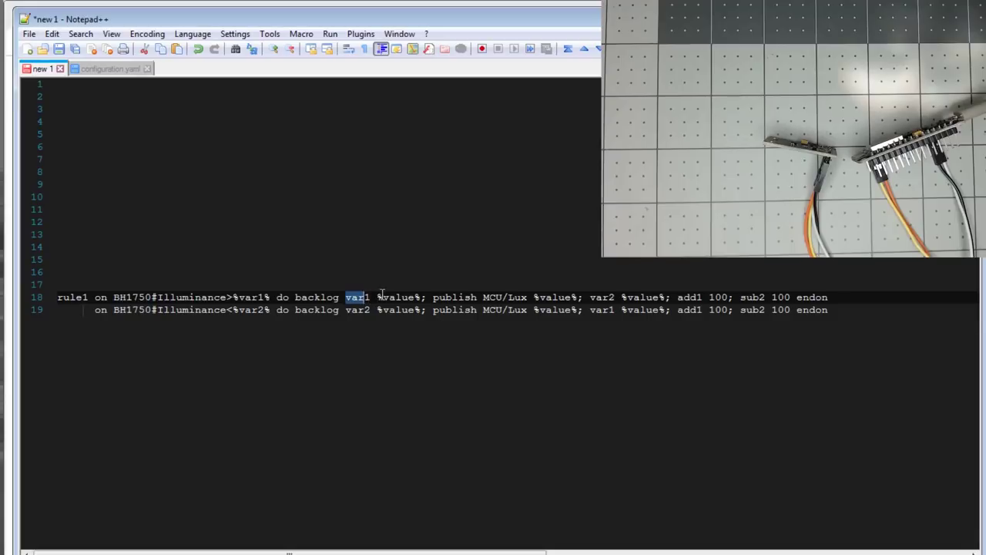
left_click_drag(433, 297, 528, 297)
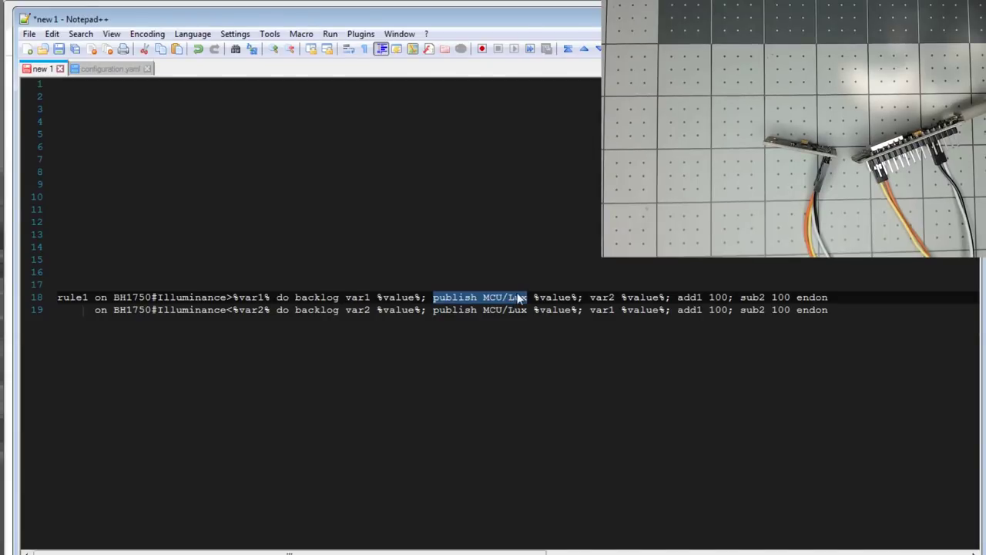
left_click_drag(534, 298, 574, 298)
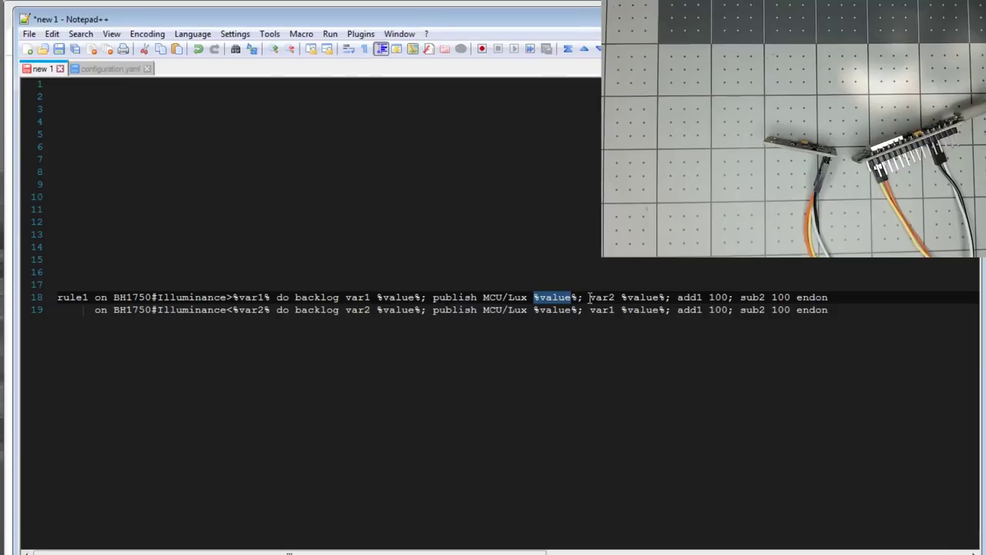
left_click_drag(589, 297, 615, 297)
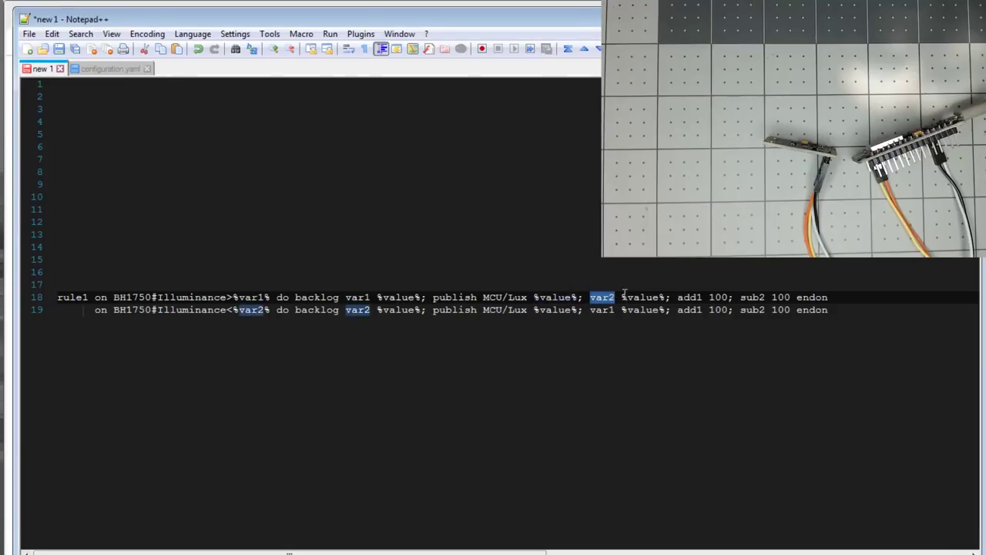
left_click_drag(677, 297, 697, 297)
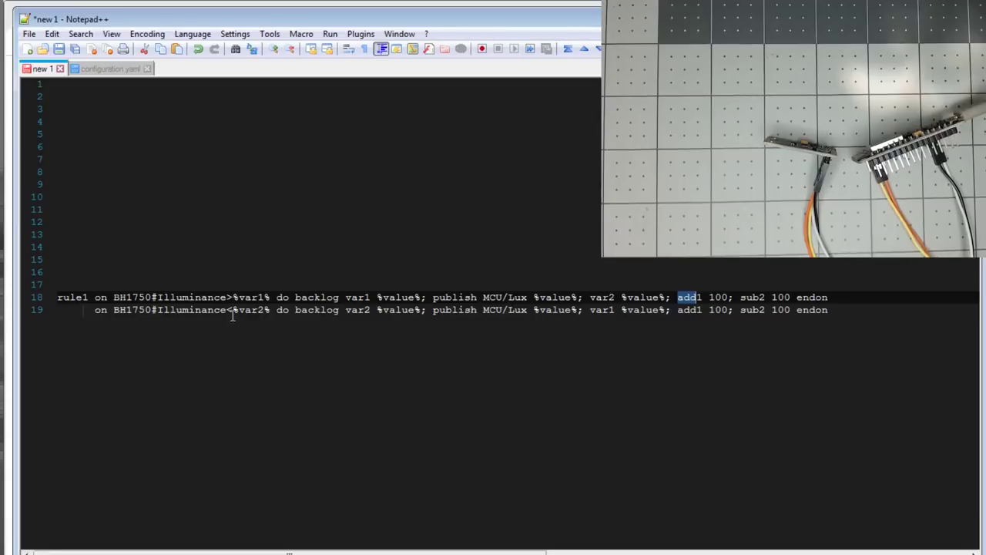
left_click_drag(227, 310, 271, 310)
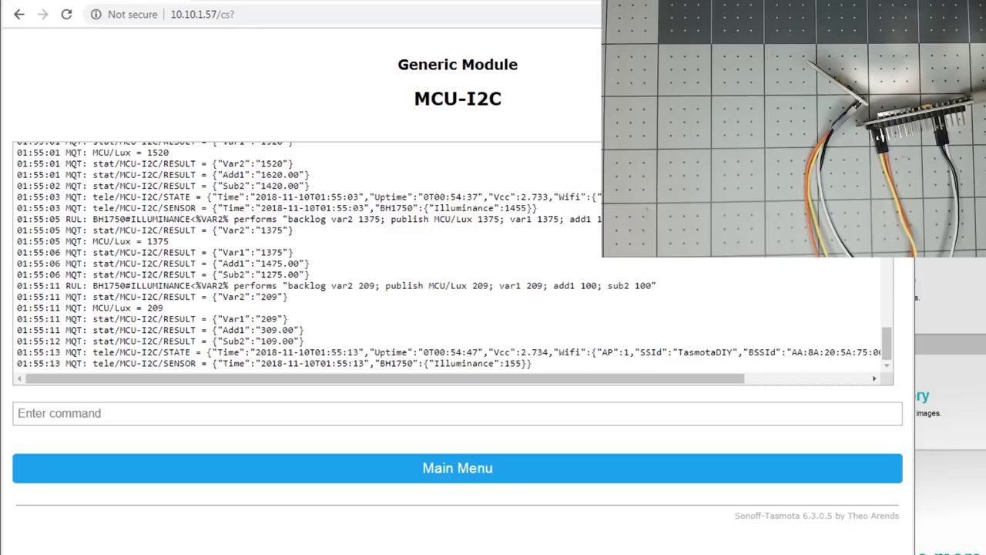
left_click_drag(93, 307, 165, 305)
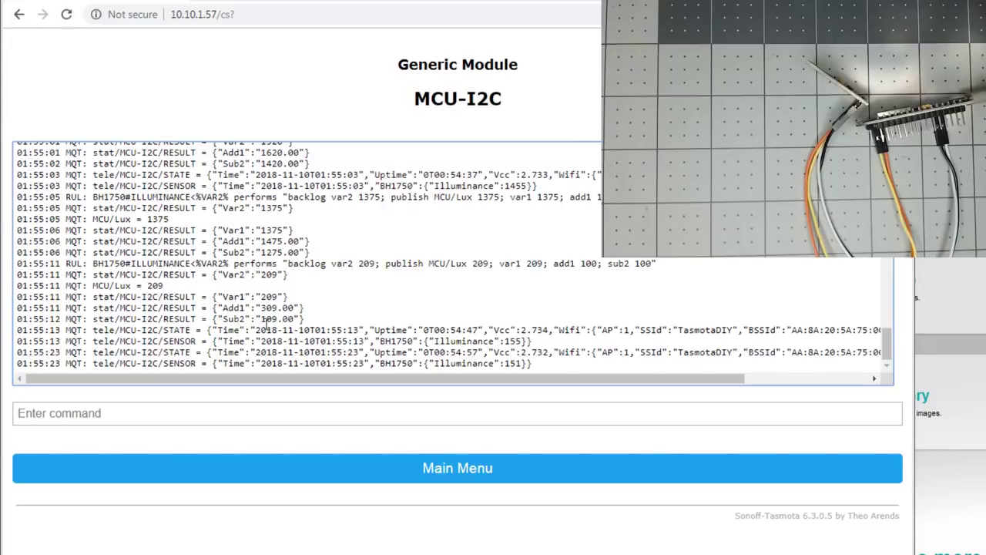
mouse_move(262, 309)
left_mouse_down()
mouse_move(279, 308)
mouse_move(270, 320)
mouse_move(279, 319)
left_mouse_up()
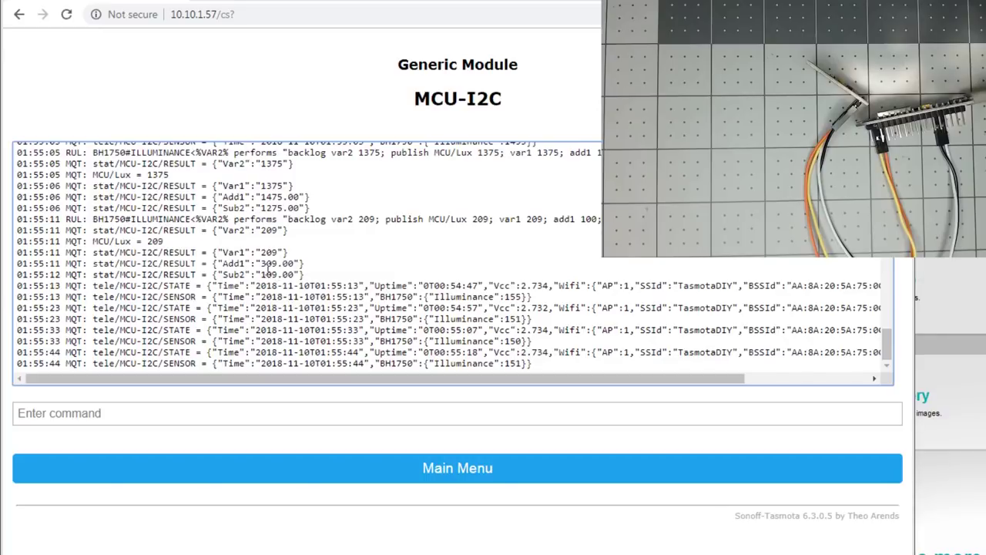
left_click_drag(262, 264, 276, 267)
double_click(279, 275)
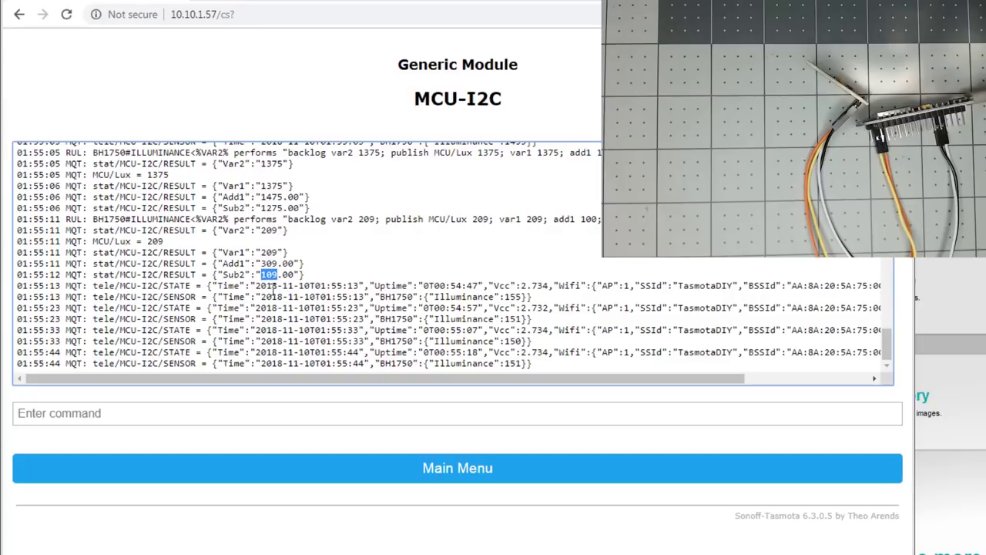